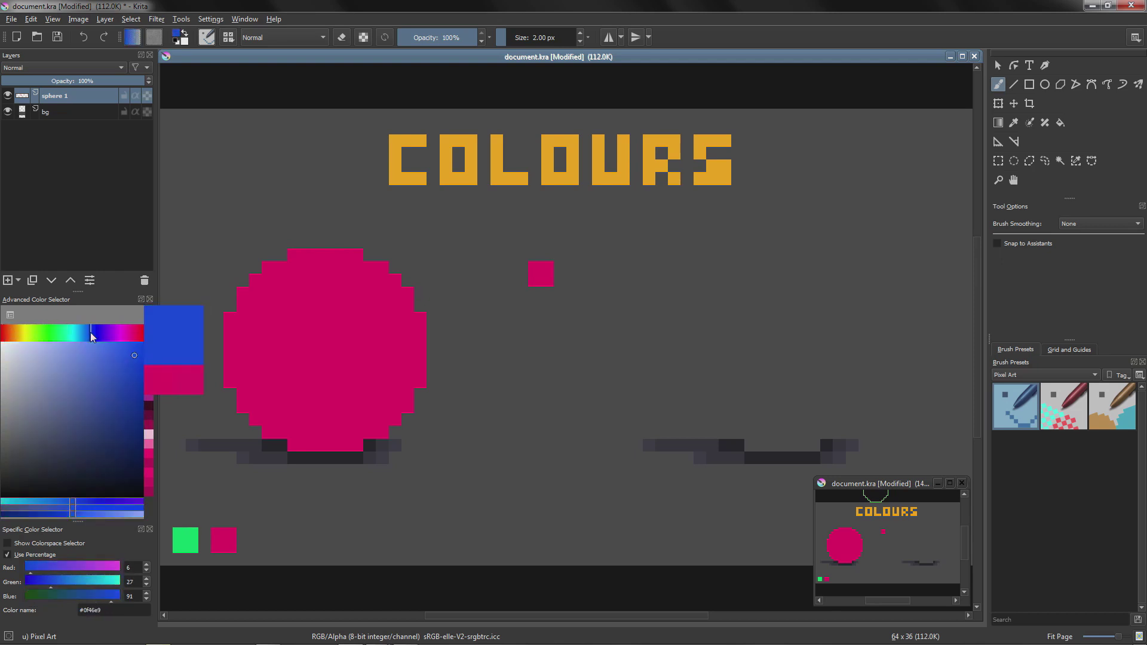
Try a slightly lighter, less saturated pink swatch (#fa2879) beside the base magenta swatch, and undo it
{"action": "left_click", "coordinate": [328, 325], "text": "ctrl"}
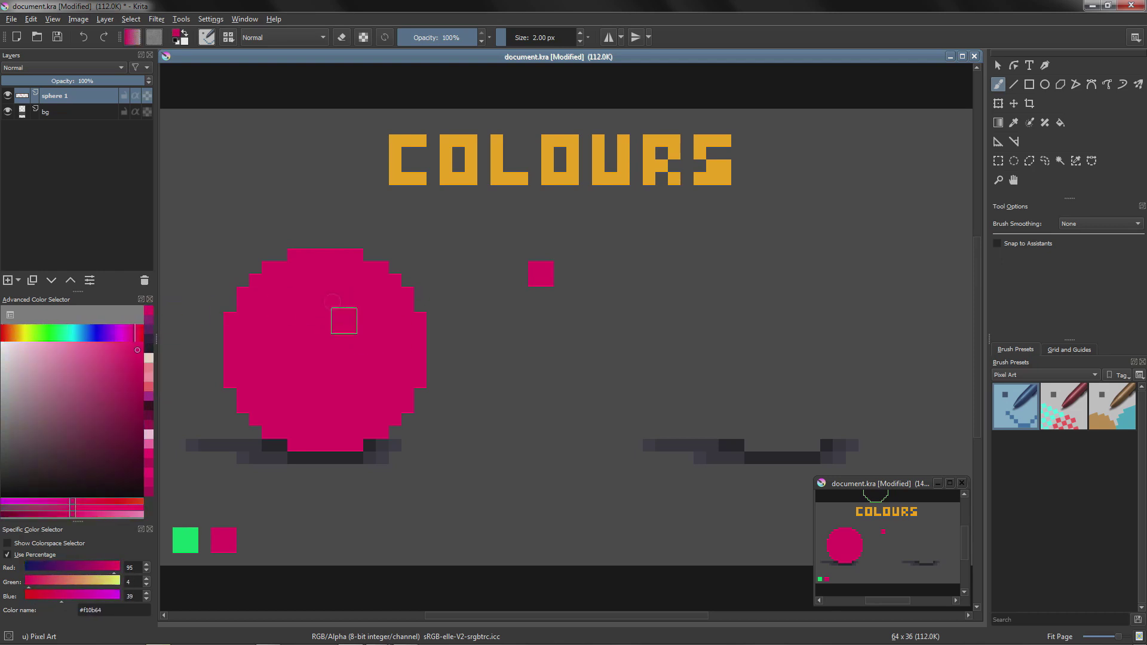
{"action": "left_click_drag", "start_coordinate": [387, 333], "coordinate": [388, 309]}
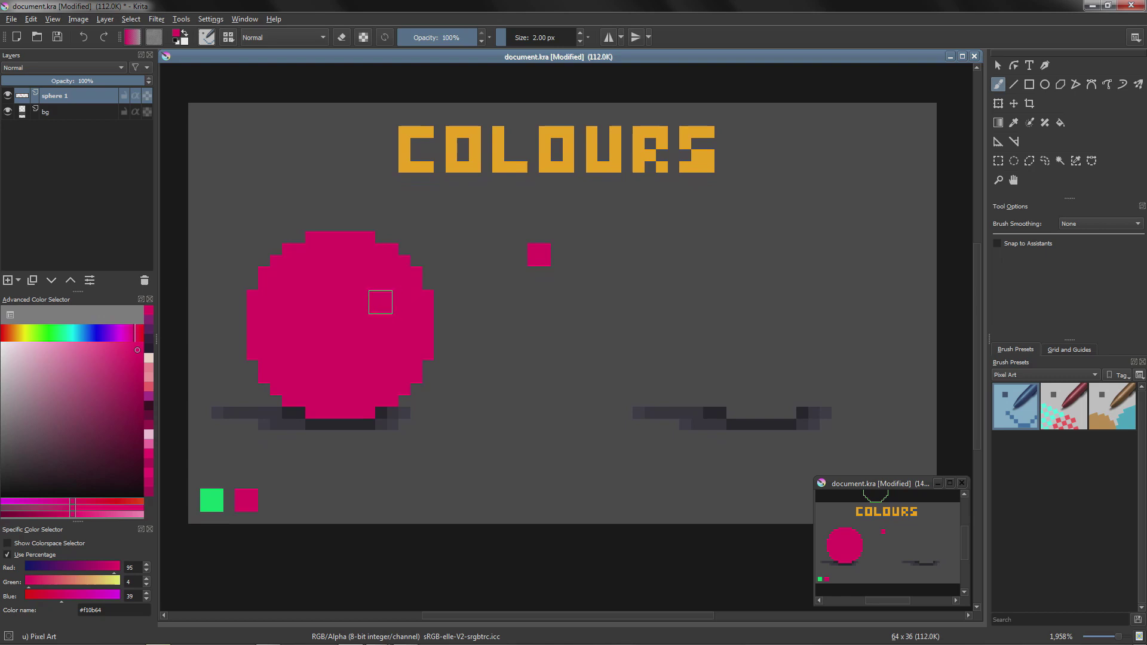
{"action": "left_click_drag", "start_coordinate": [371, 285], "coordinate": [375, 296]}
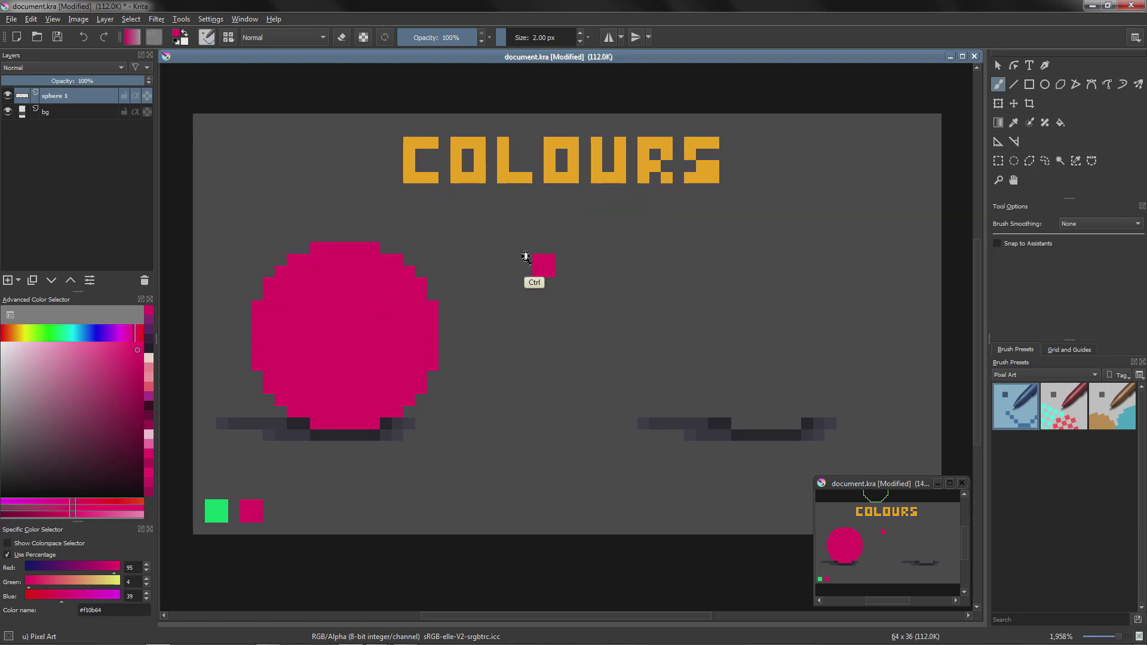
{"action": "scroll", "coordinate": [534, 257], "scroll_direction": "up", "scroll_amount": 3}
{"action": "left_click", "coordinate": [120, 345]}
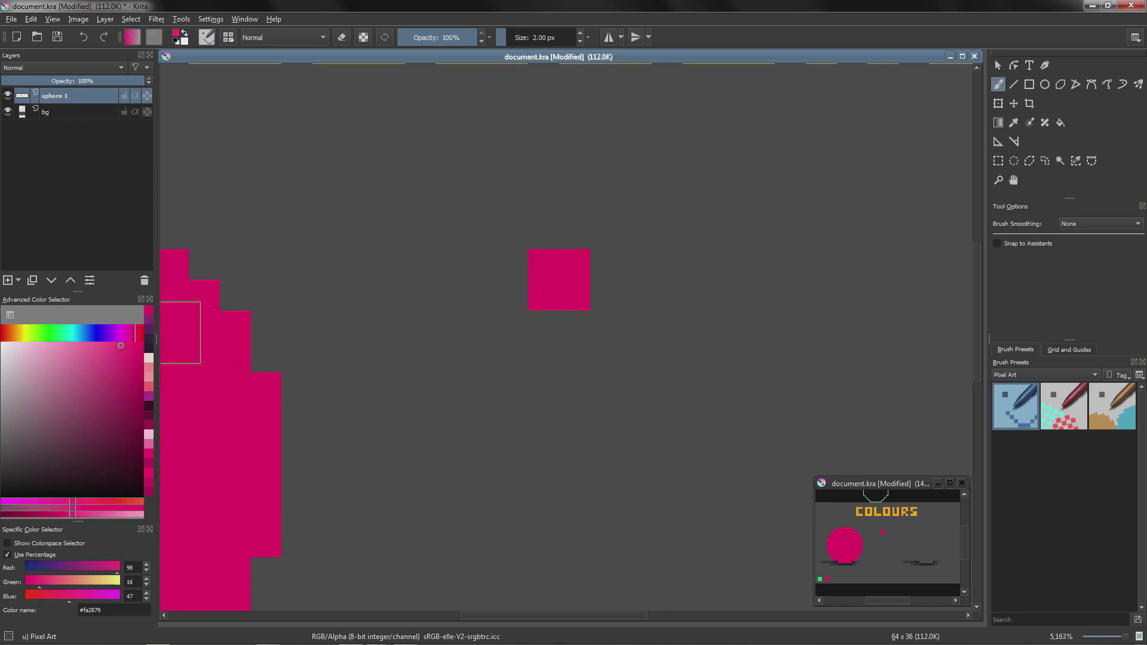
{"action": "left_click", "coordinate": [494, 278]}
{"action": "scroll", "coordinate": [501, 257], "scroll_direction": "up", "scroll_amount": 2}
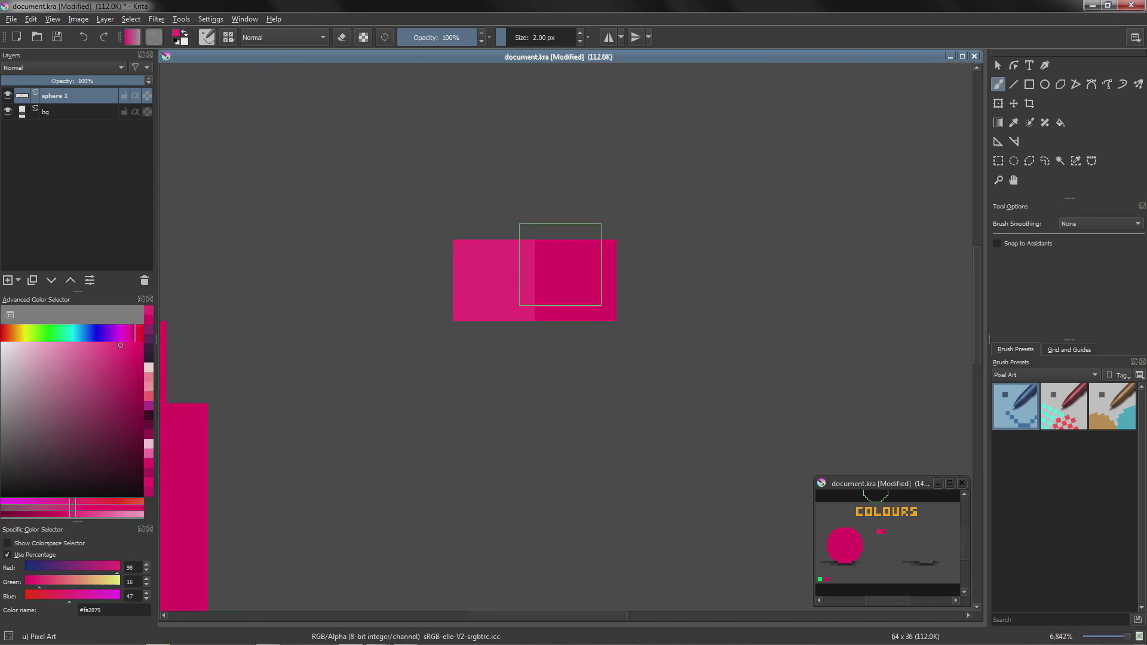
{"action": "scroll", "coordinate": [538, 272], "scroll_direction": "down", "scroll_amount": 4}
{"action": "key", "text": "ctrl+z"}
{"action": "scroll", "coordinate": [511, 314], "scroll_direction": "down", "scroll_amount": 1}
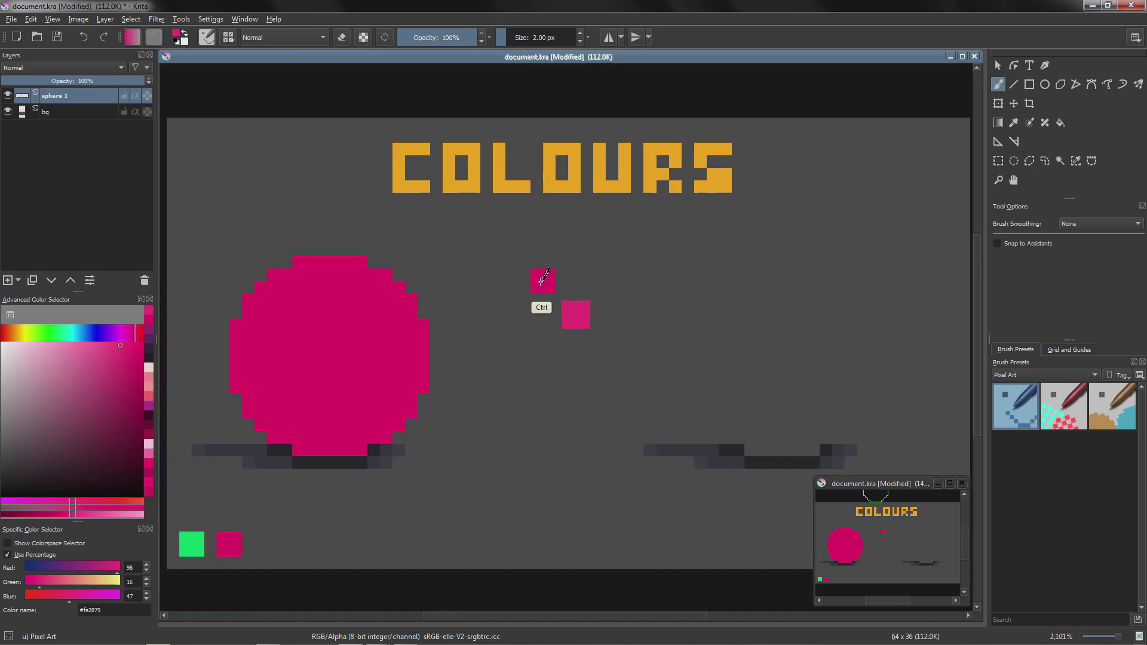
Sample the base magenta and paint three progressively darker swatches beside it, using #a70b48, #66092d and #39061a
{"action": "left_click", "coordinate": [540, 280], "text": "ctrl"}
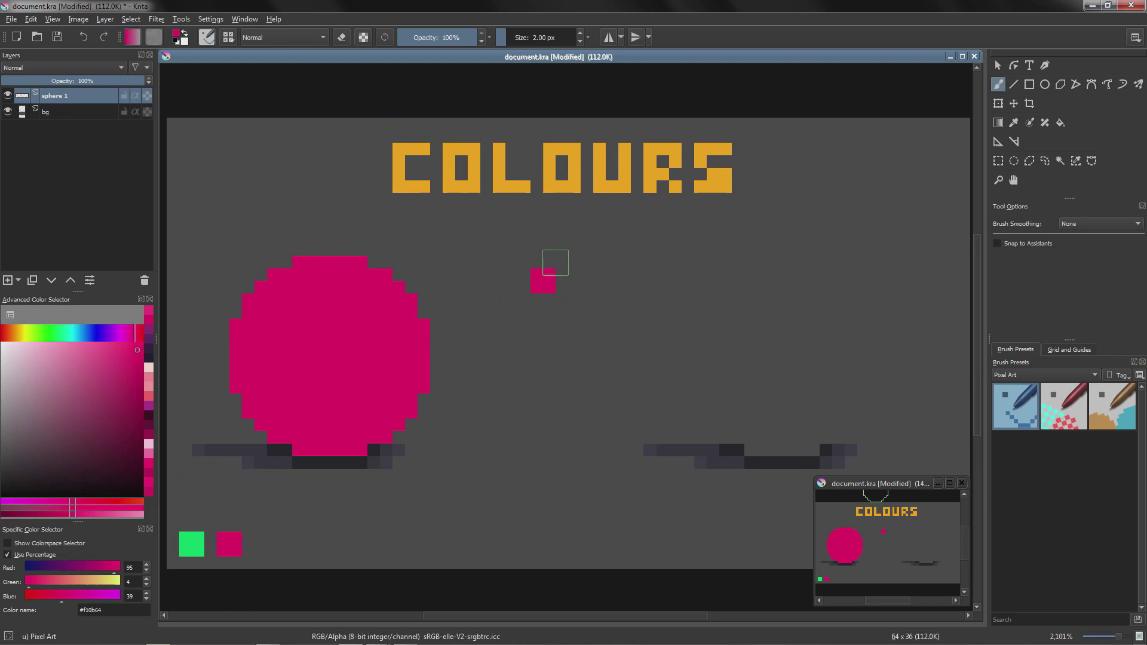
{"action": "scroll", "coordinate": [555, 262], "scroll_direction": "down", "scroll_amount": 1}
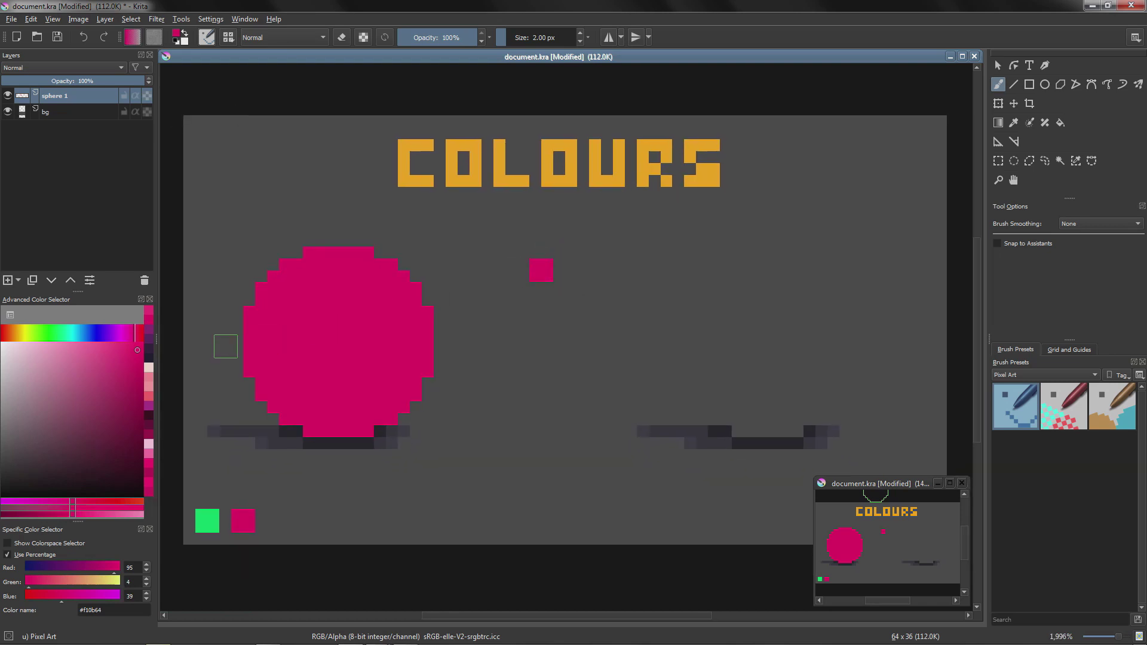
{"action": "left_click_drag", "start_coordinate": [137, 350], "coordinate": [133, 396]}
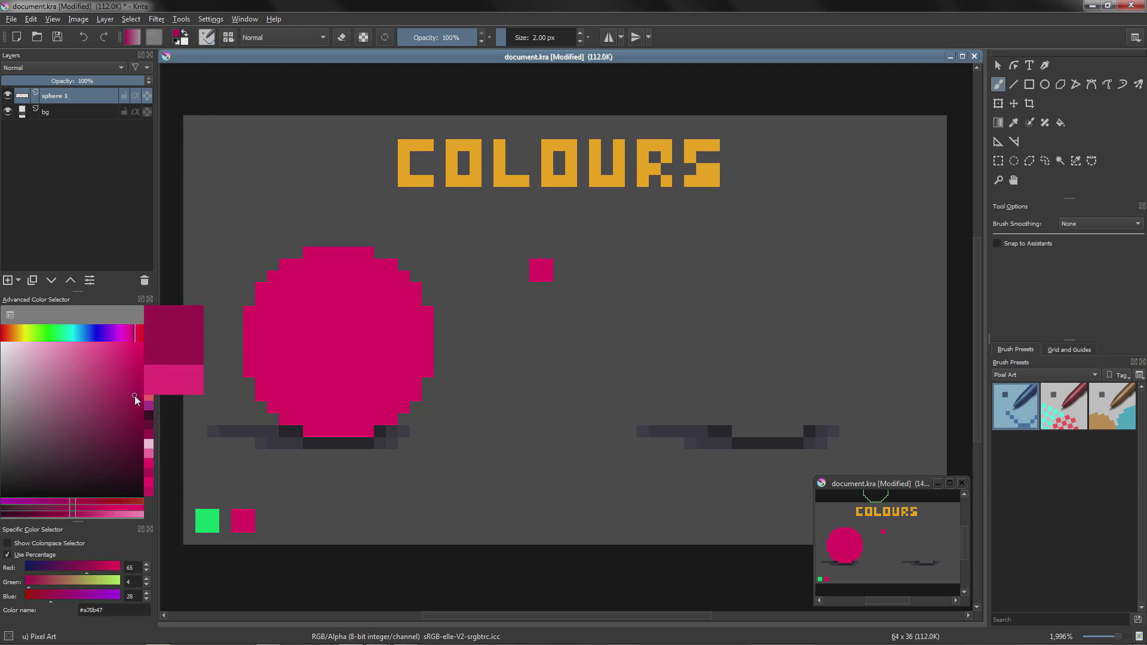
{"action": "left_click", "coordinate": [565, 270]}
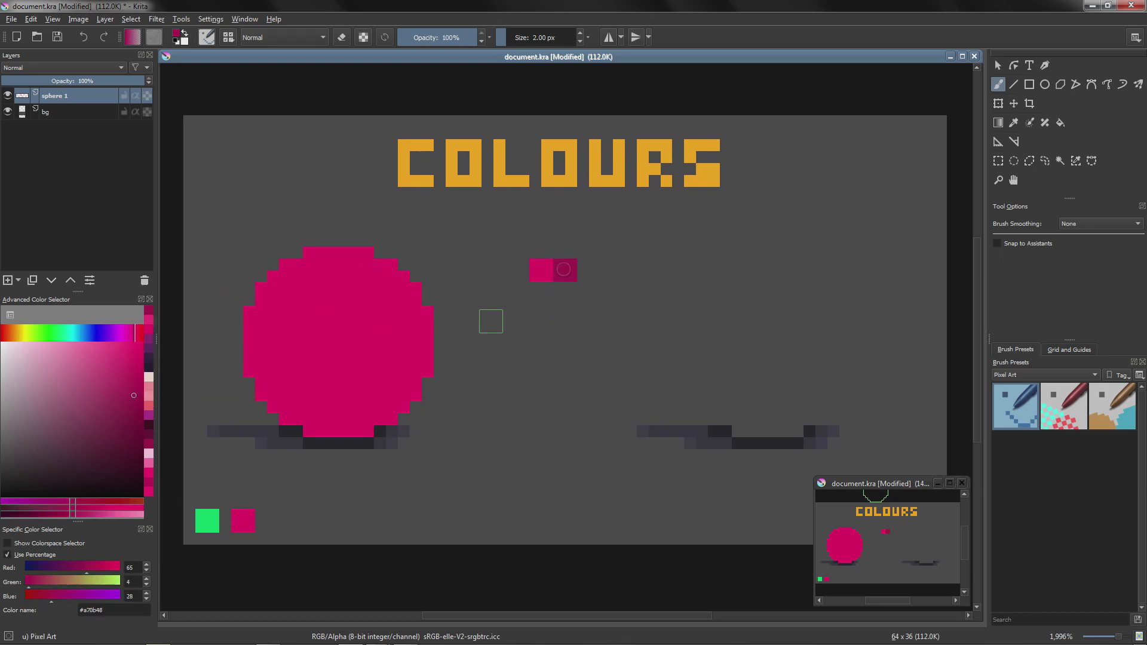
{"action": "left_click_drag", "start_coordinate": [135, 397], "coordinate": [131, 430]}
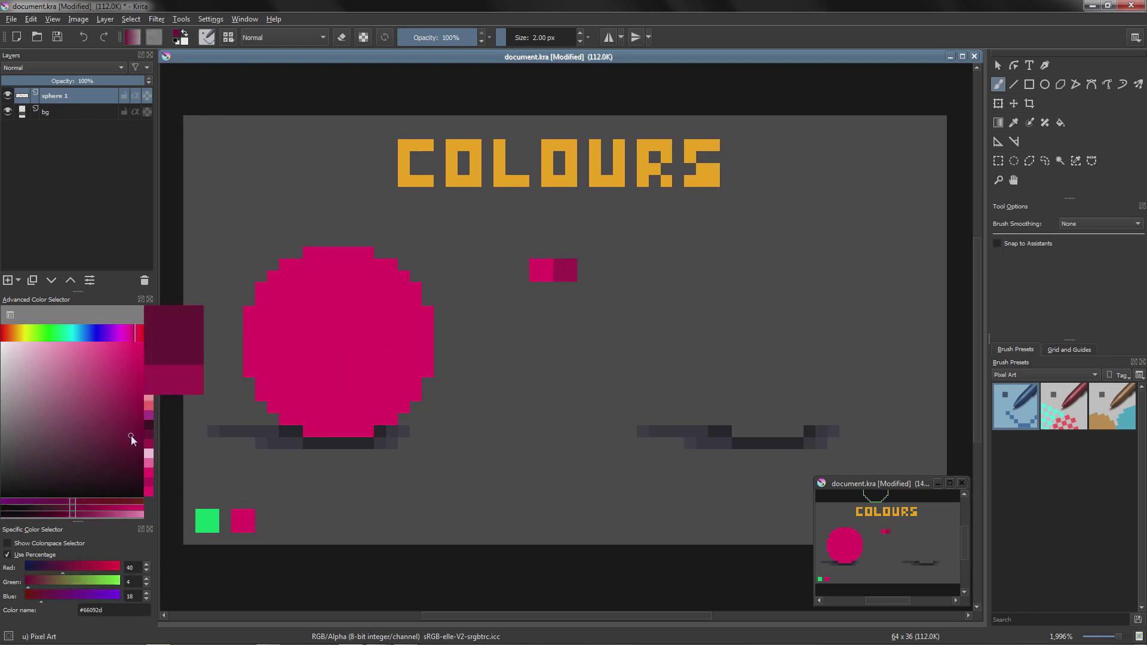
{"action": "left_click", "coordinate": [589, 270]}
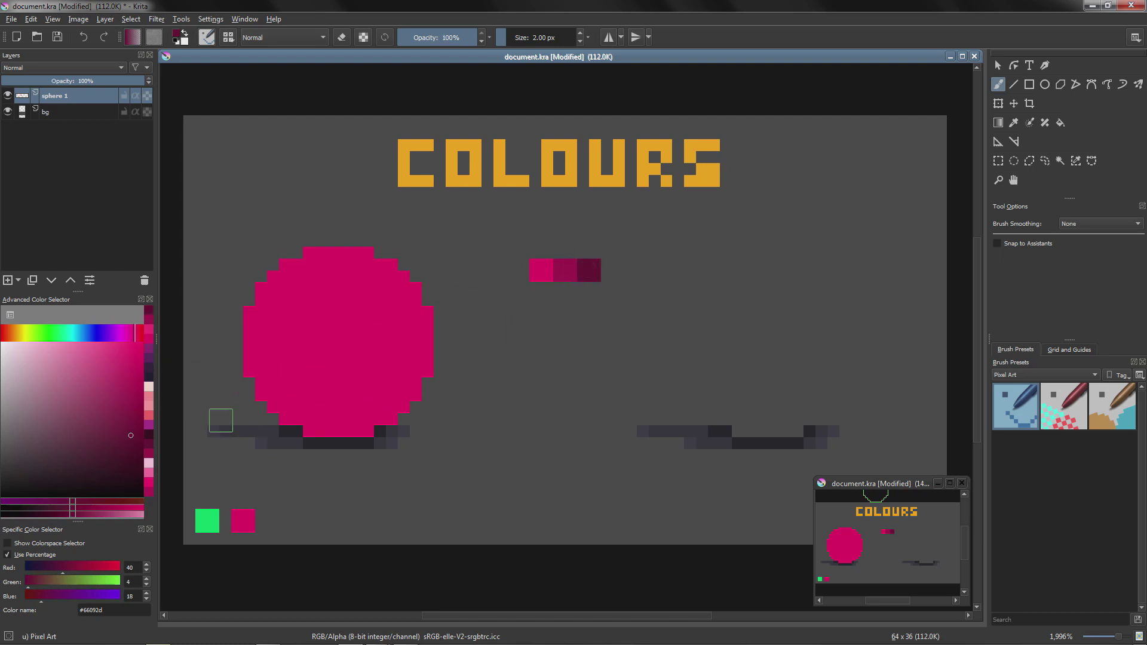
{"action": "left_click_drag", "start_coordinate": [135, 439], "coordinate": [132, 460]}
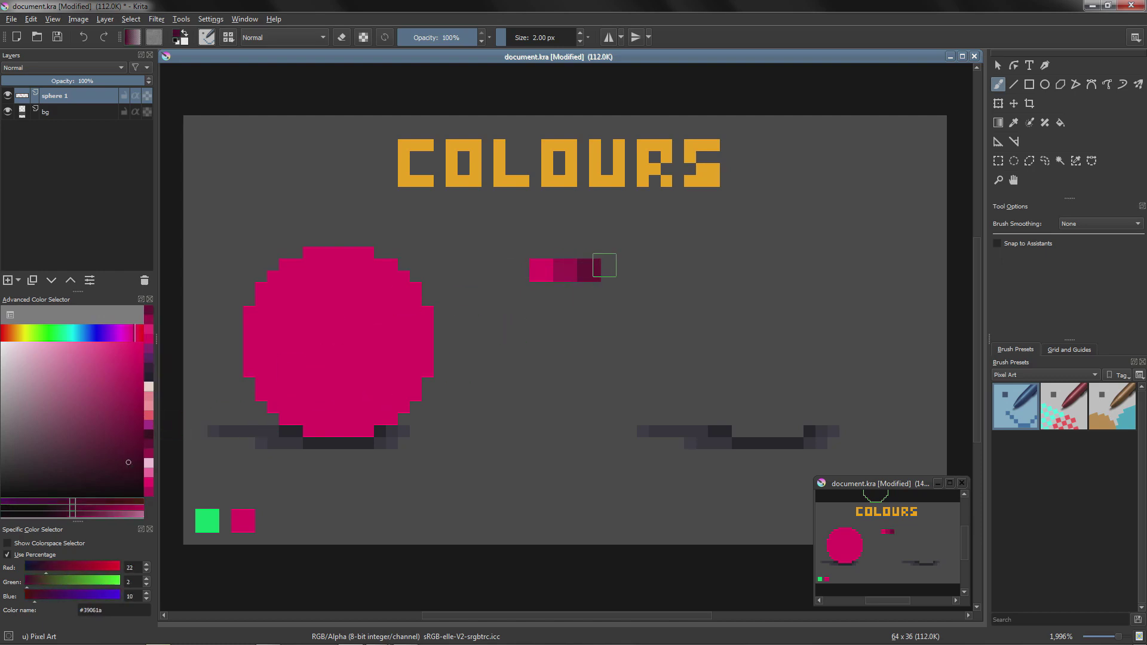
{"action": "left_click", "coordinate": [613, 270]}
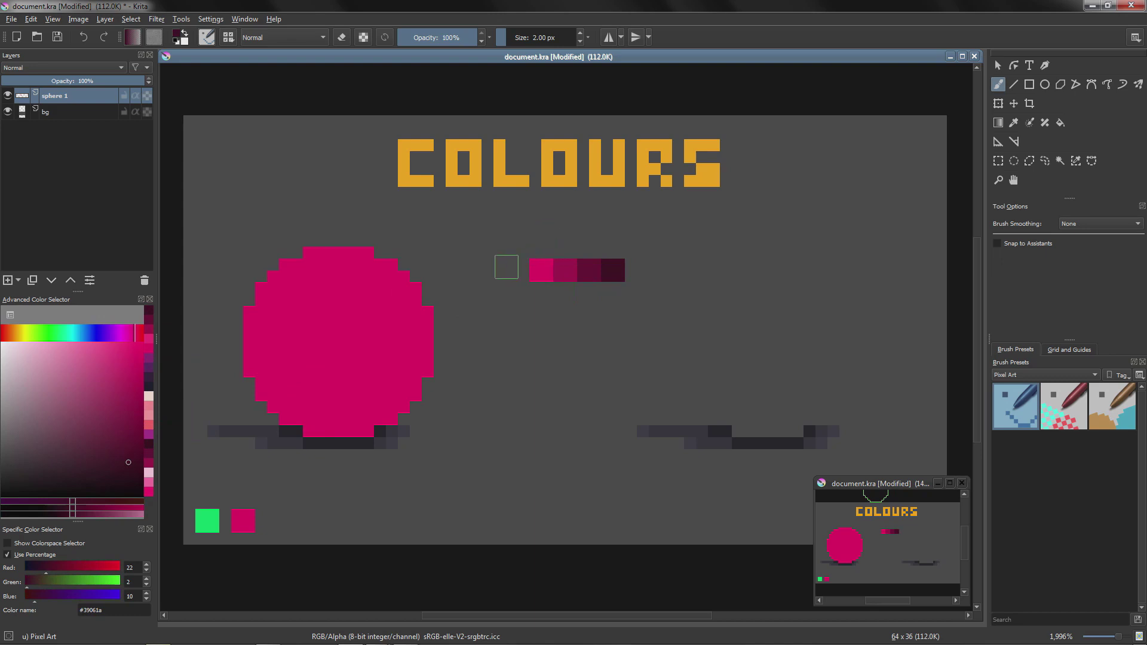
Try a slightly brighter magenta swatch (#ff0c6a) at the light end of the ramp
{"action": "left_click", "coordinate": [539, 268], "text": "ctrl"}
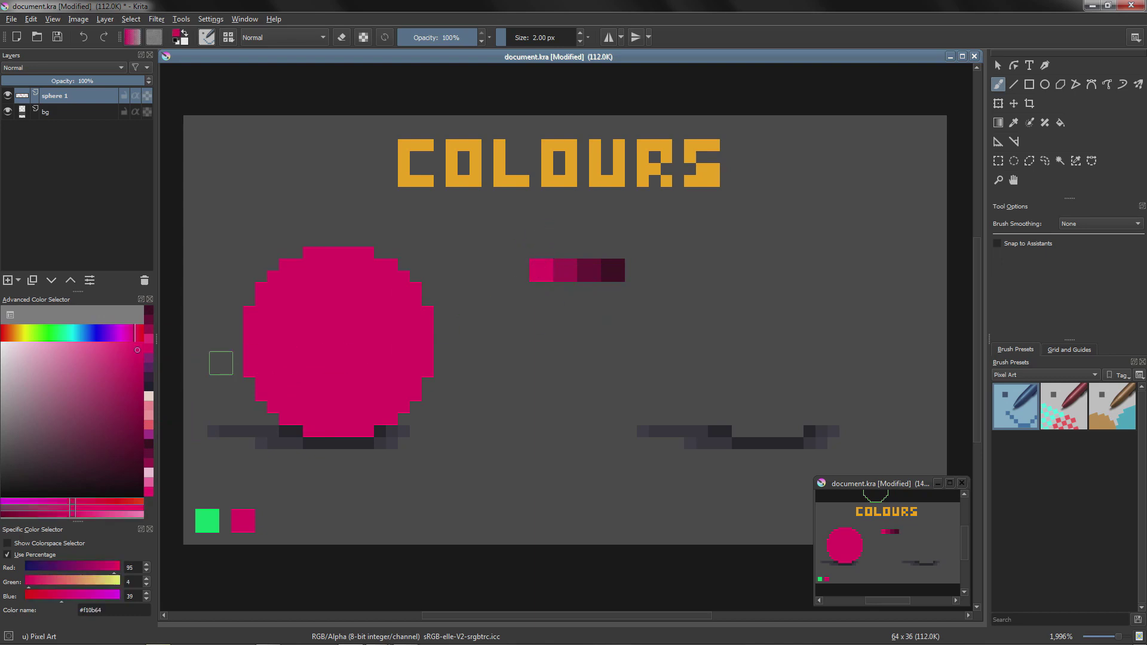
{"action": "left_click_drag", "start_coordinate": [138, 350], "coordinate": [137, 341]}
{"action": "scroll", "coordinate": [520, 262], "scroll_direction": "up", "scroll_amount": 5}
{"action": "scroll", "coordinate": [524, 257], "scroll_direction": "up", "scroll_amount": 2}
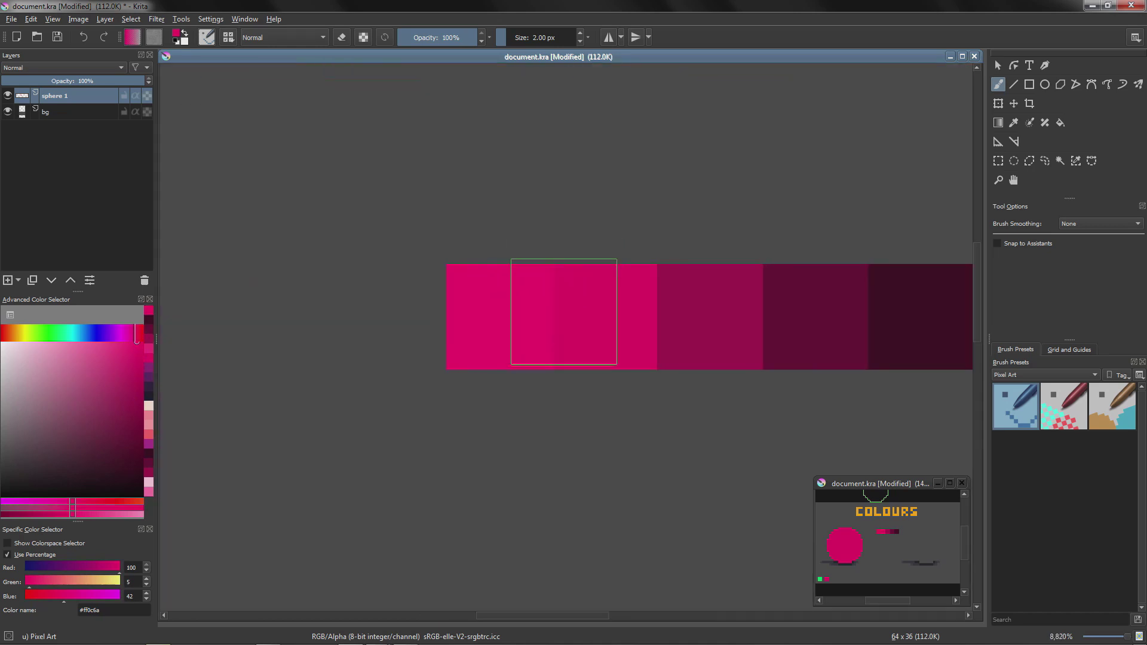
{"action": "scroll", "coordinate": [517, 333], "scroll_direction": "down", "scroll_amount": 6}
{"action": "scroll", "coordinate": [538, 336], "scroll_direction": "down", "scroll_amount": 1}
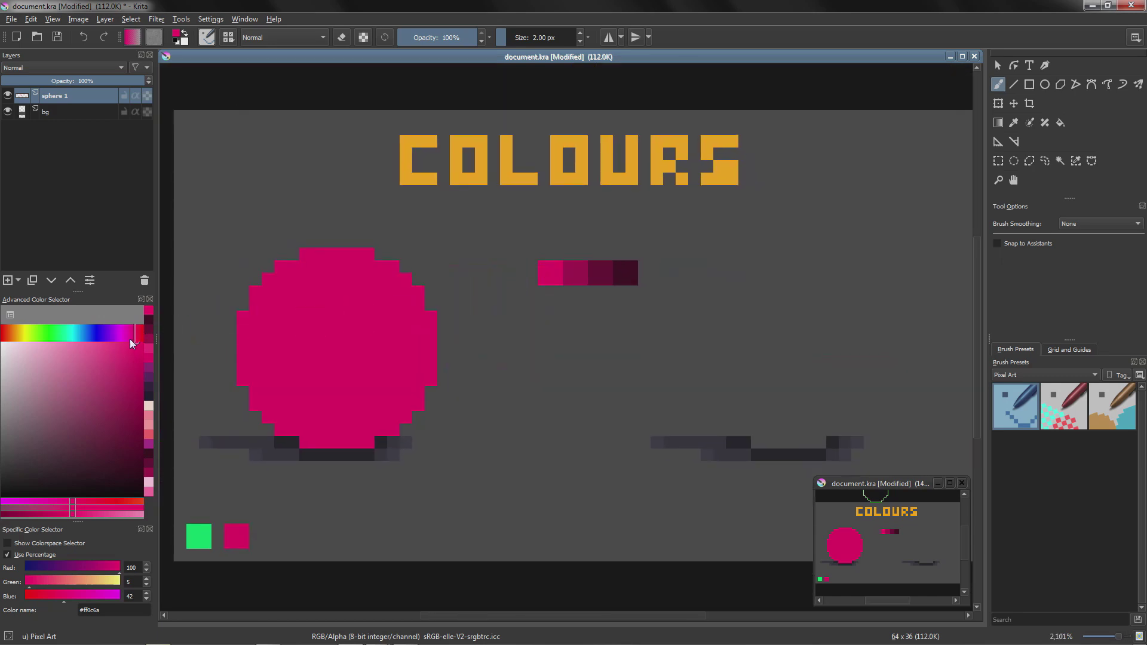
Extend the ramp's light end with a pink swatch (#ff6da6) and a pale pink swatch (#ffcbdf)
{"action": "left_click_drag", "start_coordinate": [134, 342], "coordinate": [82, 335]}
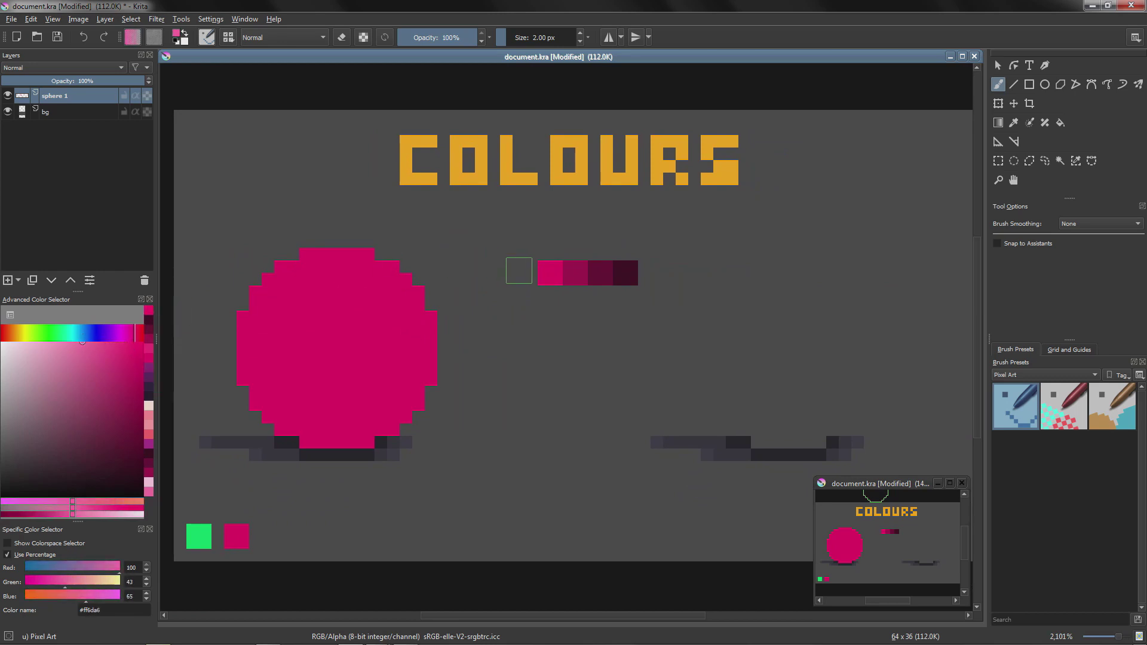
{"action": "left_click", "coordinate": [524, 273]}
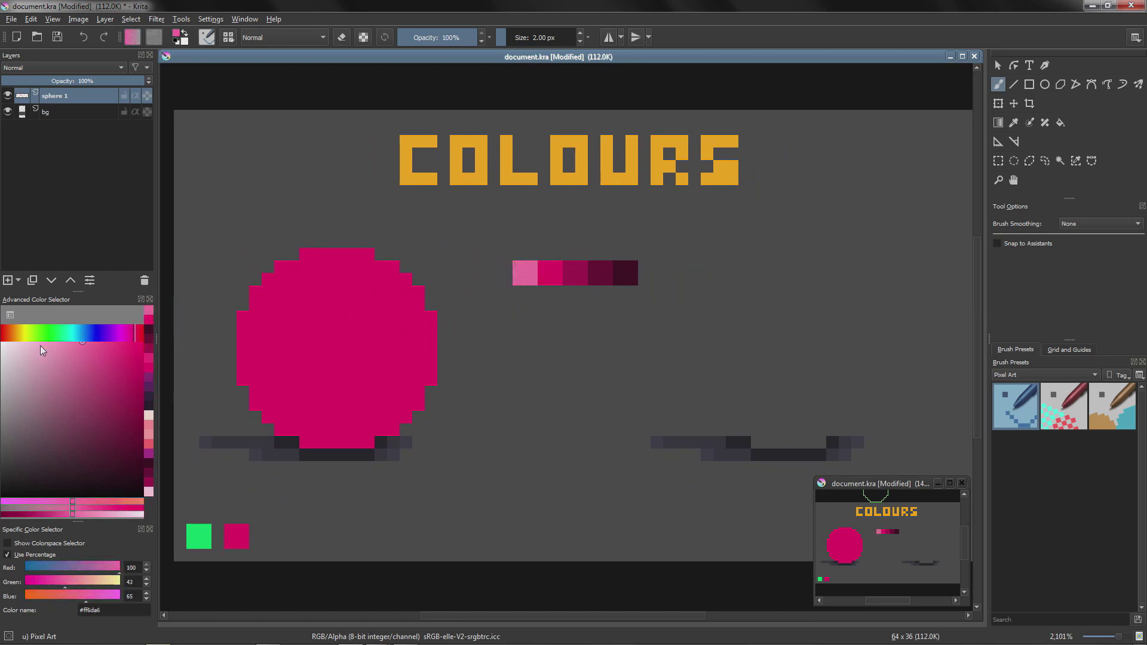
{"action": "left_click_drag", "start_coordinate": [42, 350], "coordinate": [29, 341]}
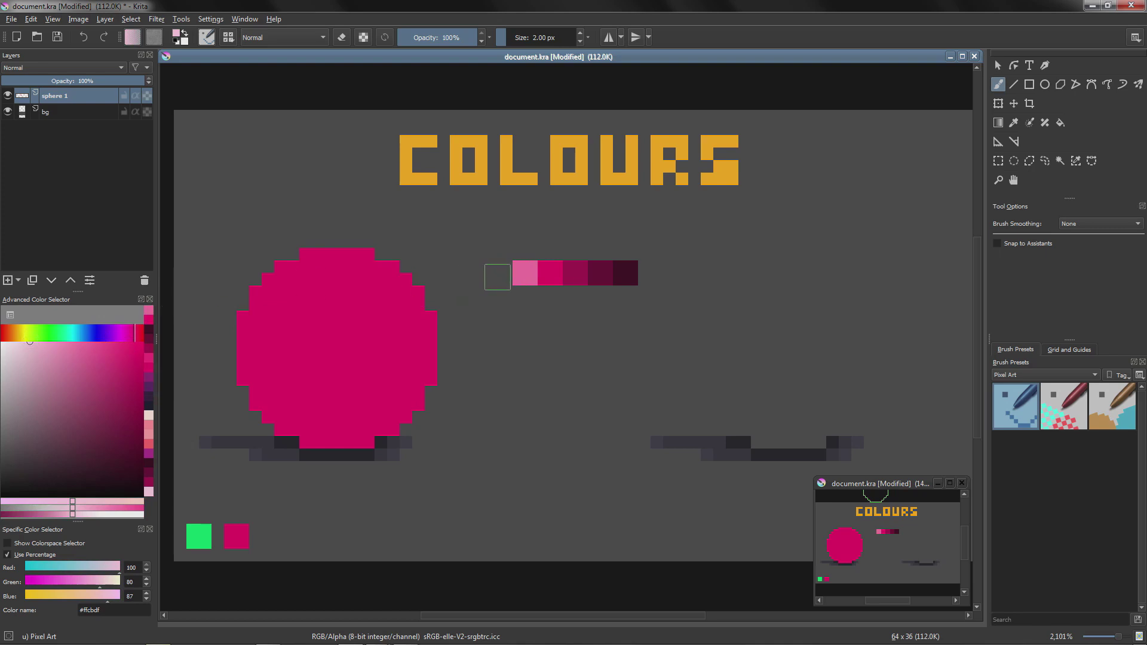
{"action": "left_click", "coordinate": [499, 275]}
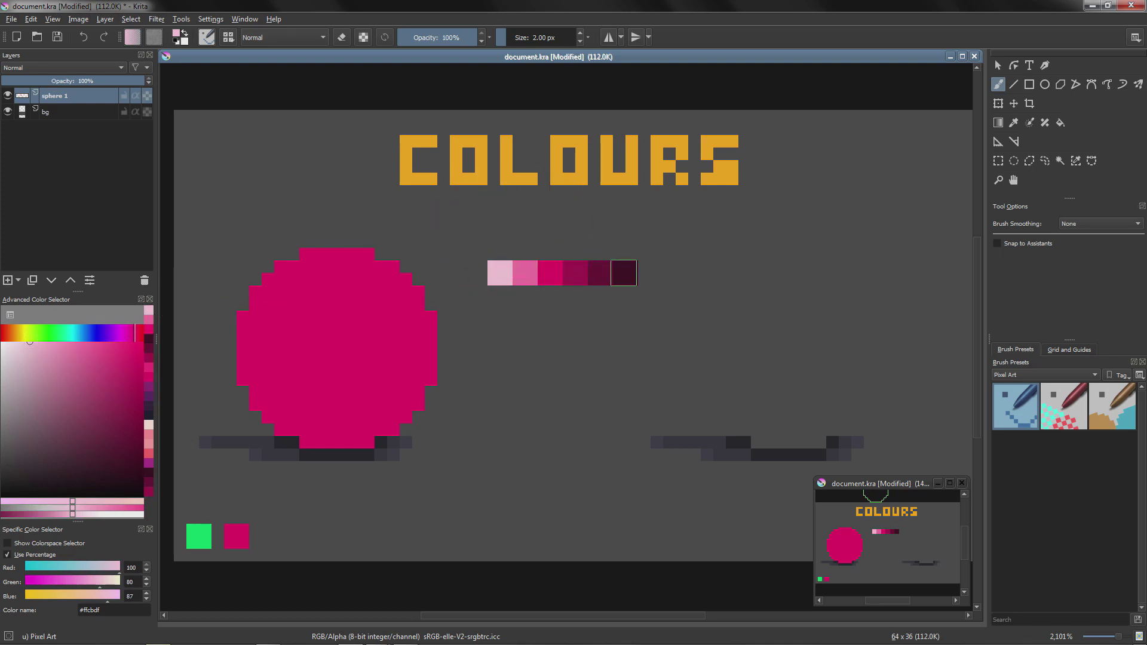
Turn on Preserve Alpha and cover the whole sphere with the darkest ramp colour using a much larger brush
{"action": "left_click", "coordinate": [625, 273], "text": "ctrl"}
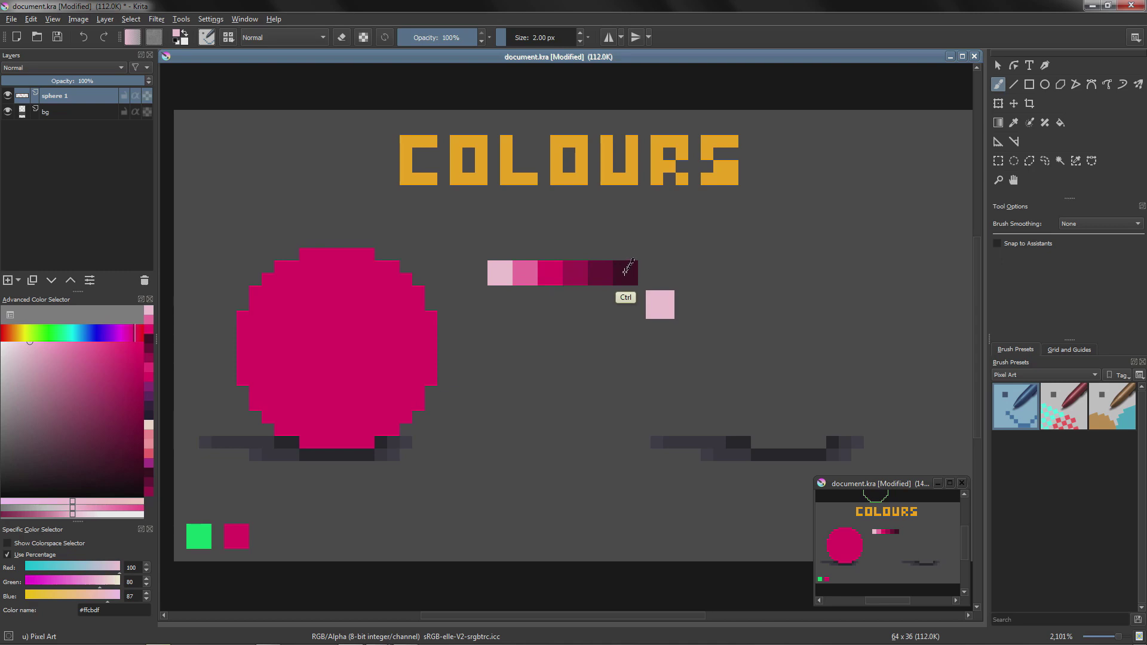
{"action": "left_click", "coordinate": [363, 37]}
{"action": "left_click_drag", "start_coordinate": [302, 328], "coordinate": [430, 347]}
{"action": "left_click", "coordinate": [330, 370]}
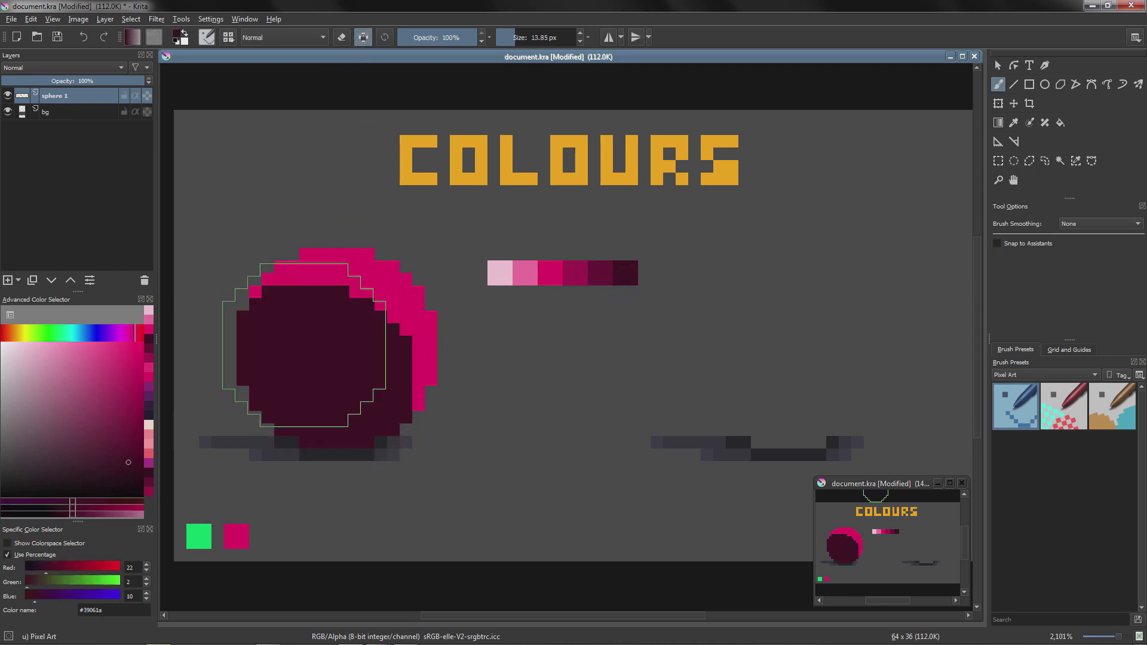
{"action": "left_click_drag", "start_coordinate": [305, 345], "coordinate": [362, 349]}
Stamp the two mid-dark ramp colours and the base magenta over the sphere, each shifted further toward its upper-right lit side
{"action": "left_click", "coordinate": [602, 272], "text": "ctrl"}
{"action": "left_click_drag", "start_coordinate": [364, 306], "coordinate": [377, 306]}
{"action": "left_click", "coordinate": [355, 317]}
{"action": "left_click", "coordinate": [575, 273], "text": "ctrl"}
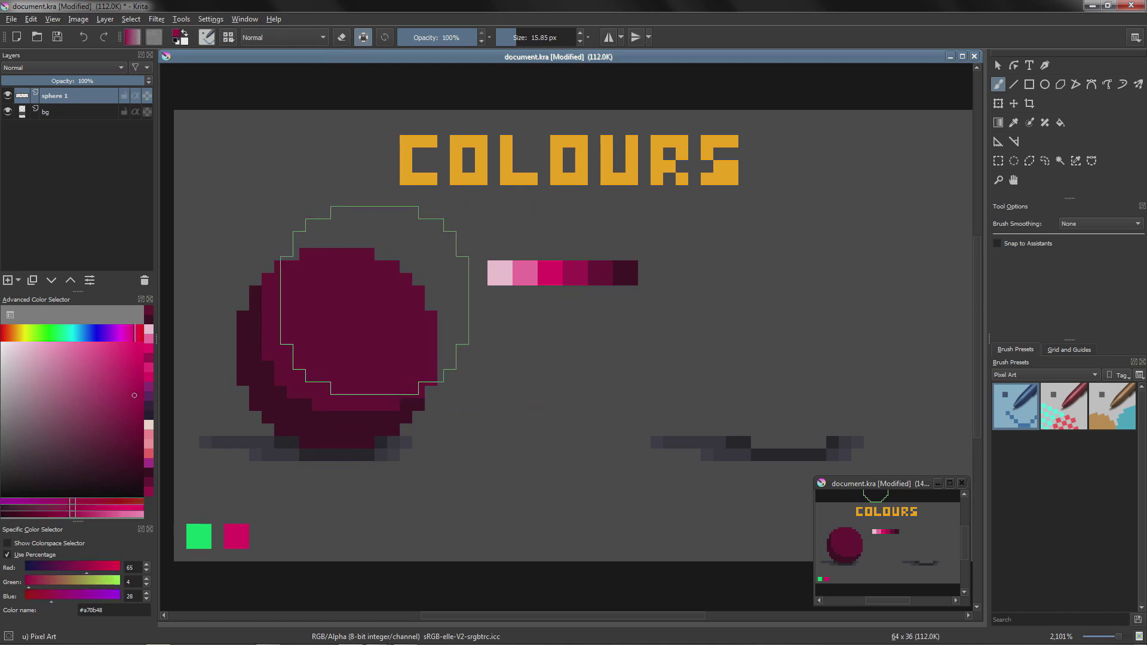
{"action": "left_click", "coordinate": [381, 304]}
{"action": "left_click", "coordinate": [549, 273], "text": "ctrl"}
{"action": "left_click", "coordinate": [394, 292]}
Paint the sphere's highlight in the light pink ramp colour and add two small spots in the palest pink
{"action": "left_click", "coordinate": [525, 275], "text": "ctrl"}
{"action": "mouse_move", "coordinate": [496, 284]}
{"action": "left_mouse_down"}
{"action": "mouse_move", "coordinate": [365, 296]}
{"action": "mouse_move", "coordinate": [342, 288]}
{"action": "mouse_move", "coordinate": [406, 352]}
{"action": "mouse_move", "coordinate": [437, 326]}
{"action": "left_mouse_up"}
{"action": "left_click", "coordinate": [493, 268], "text": "ctrl"}
{"action": "left_click", "coordinate": [383, 303]}
{"action": "left_click", "coordinate": [337, 336]}
Blend the sphere's tone transitions with the Pixel Art Dithering brush, using colours sampled from the sphere
{"action": "key", "text": "/"}
{"action": "left_click", "coordinate": [307, 318], "text": "ctrl"}
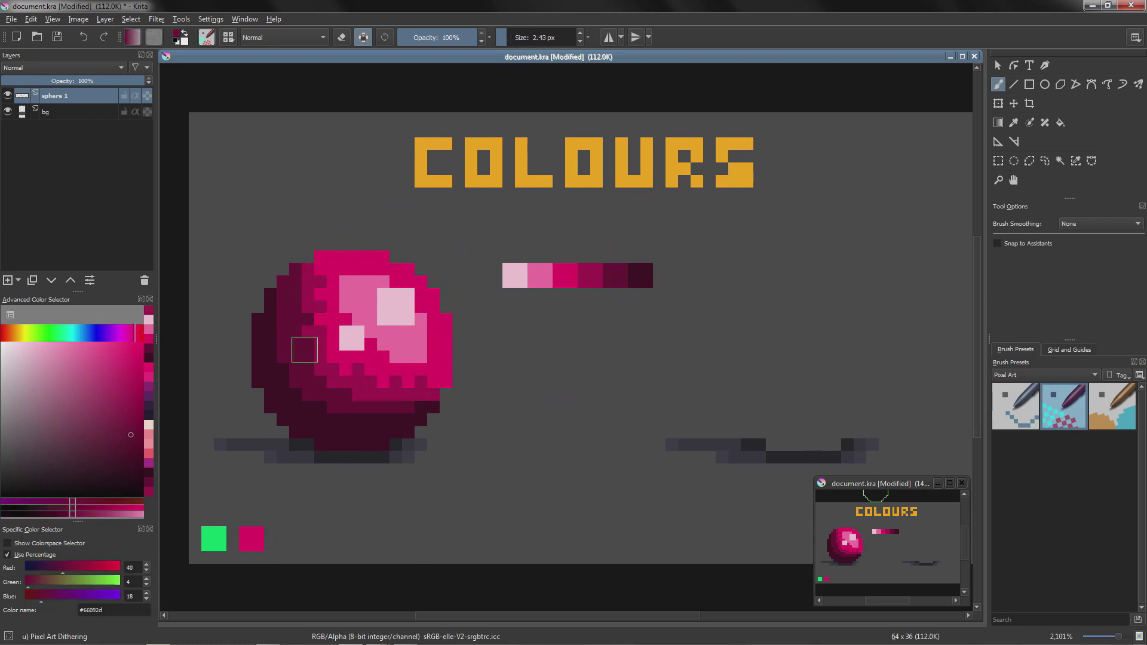
{"action": "left_click_drag", "start_coordinate": [304, 349], "coordinate": [277, 356]}
{"action": "left_click", "coordinate": [388, 349], "text": "ctrl"}
{"action": "left_click_drag", "start_coordinate": [412, 358], "coordinate": [423, 349]}
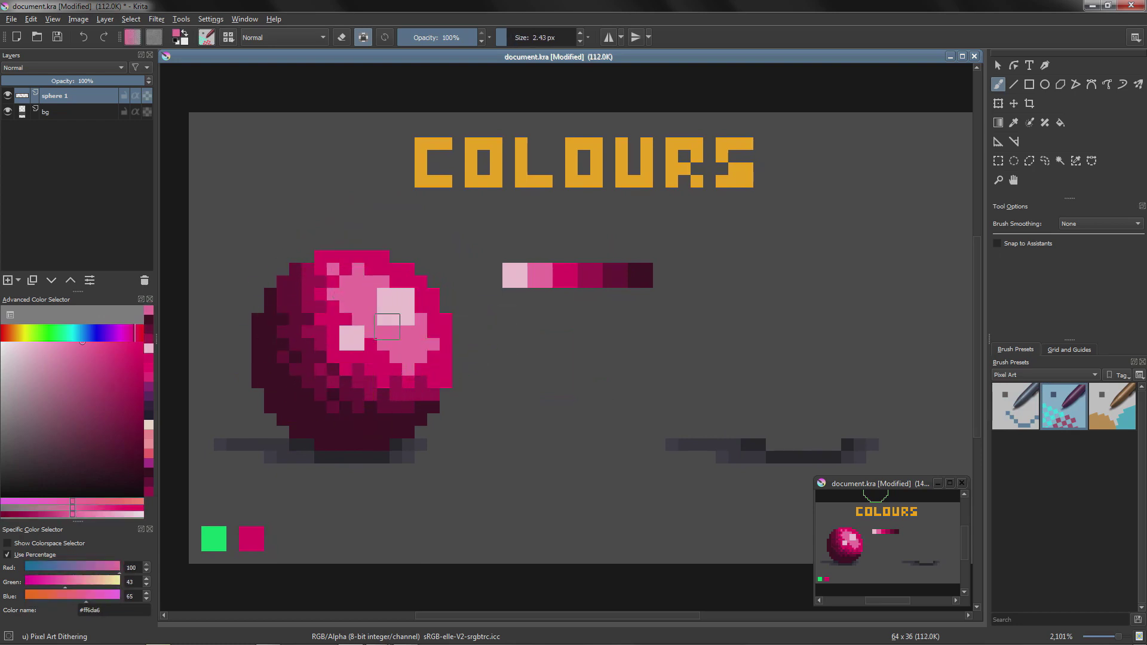
Duplicate the sphere 1 layer and move the copy horizontally onto the empty shadow
{"action": "left_click_drag", "start_coordinate": [574, 320], "coordinate": [553, 325]}
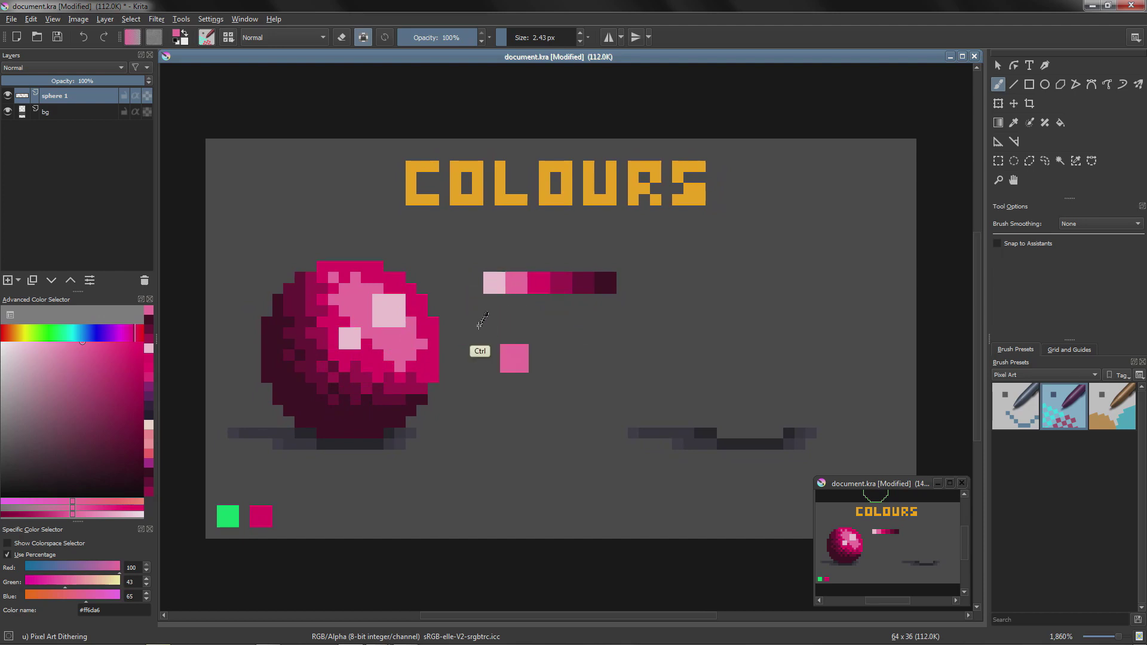
{"action": "key", "text": "ctrl+j"}
{"action": "key", "text": "t"}
{"action": "mouse_move", "coordinate": [389, 321]}
{"action": "left_mouse_down"}
{"action": "mouse_move", "coordinate": [768, 320]}
{"action": "mouse_move", "coordinate": [735, 320]}
{"action": "left_mouse_up"}
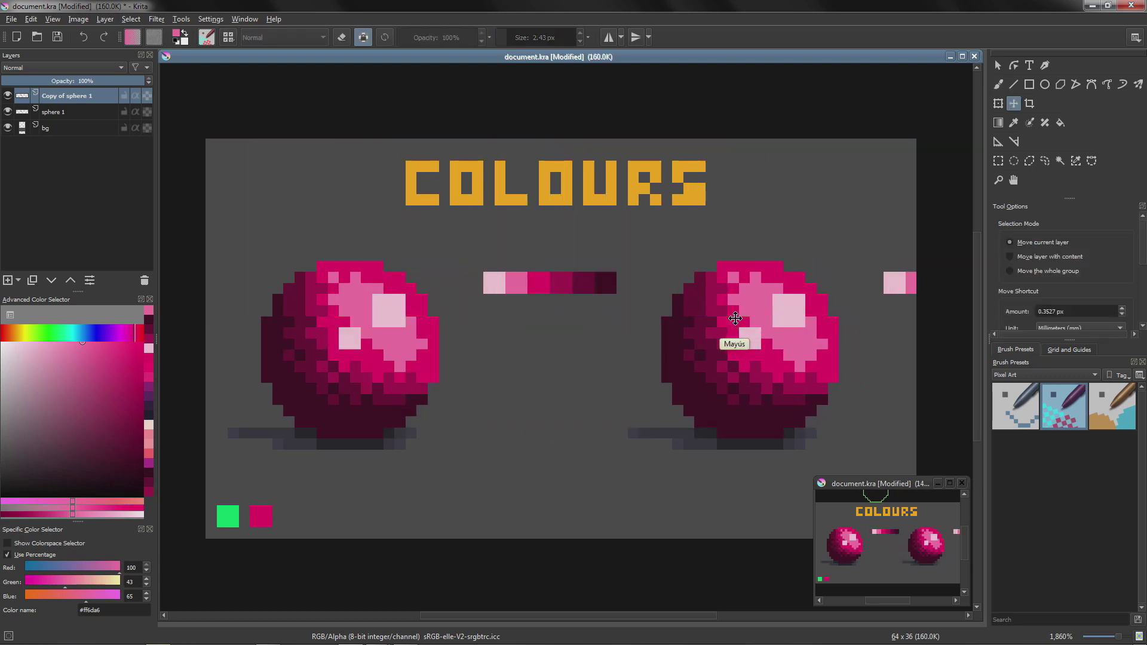
Erase the duplicated ramp swatches at the canvas edge from the copied sphere layer
{"action": "key", "text": "b"}
{"action": "key", "text": "e"}
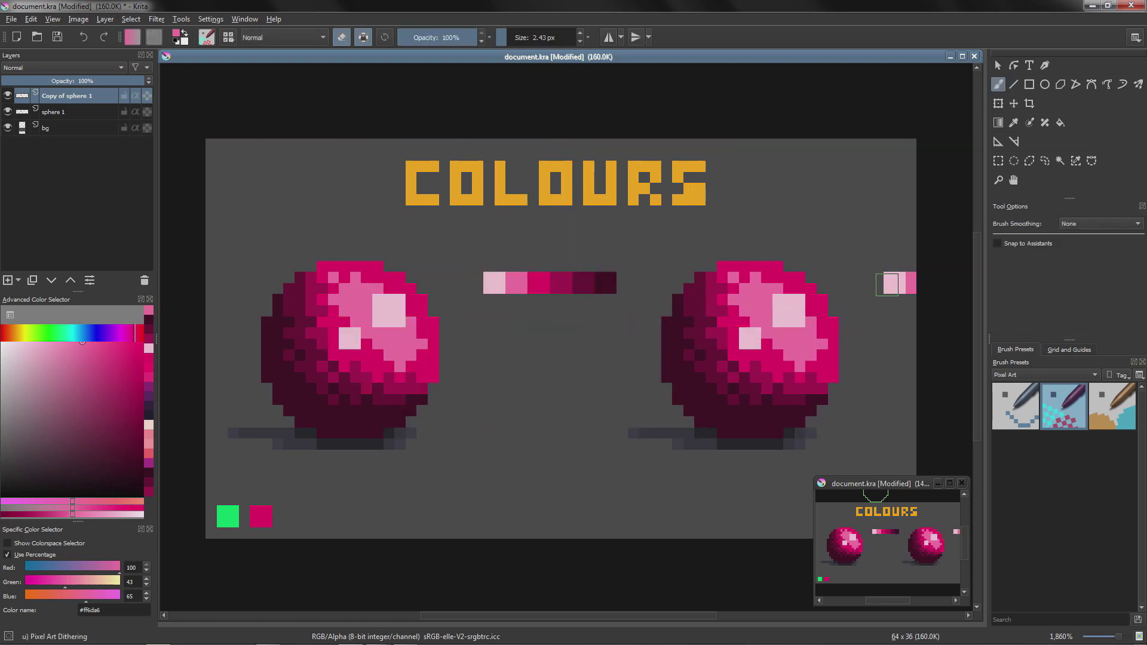
{"action": "left_click", "coordinate": [896, 279]}
{"action": "key", "text": "slash"}
{"action": "left_click", "coordinate": [889, 288]}
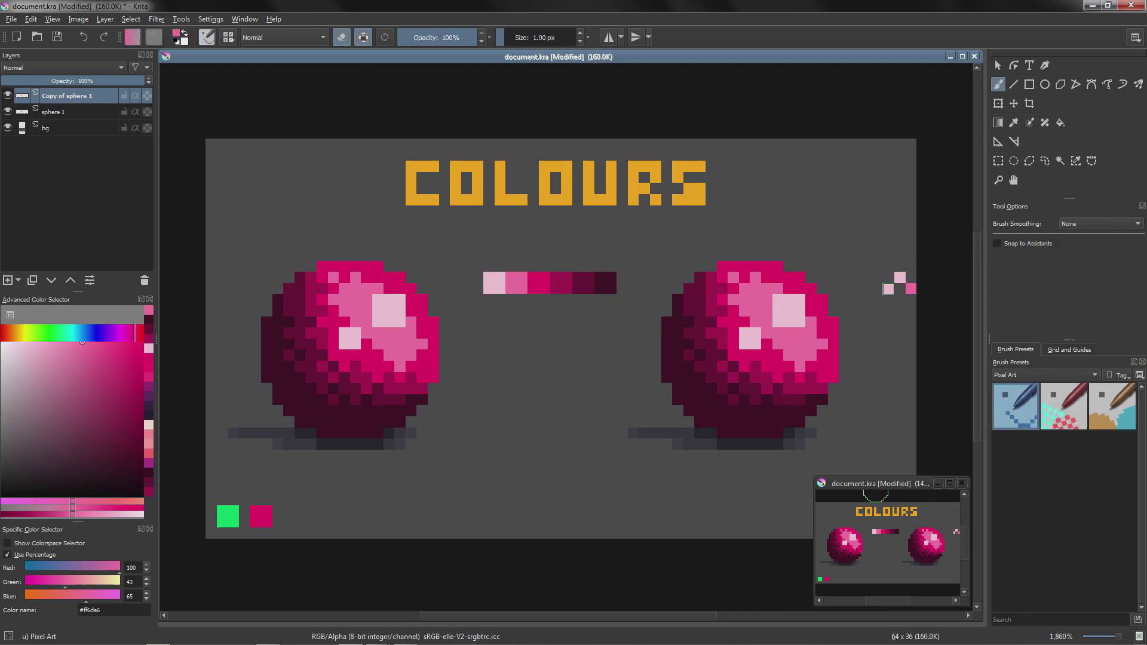
{"action": "left_click", "coordinate": [900, 278]}
{"action": "key", "text": "e"}
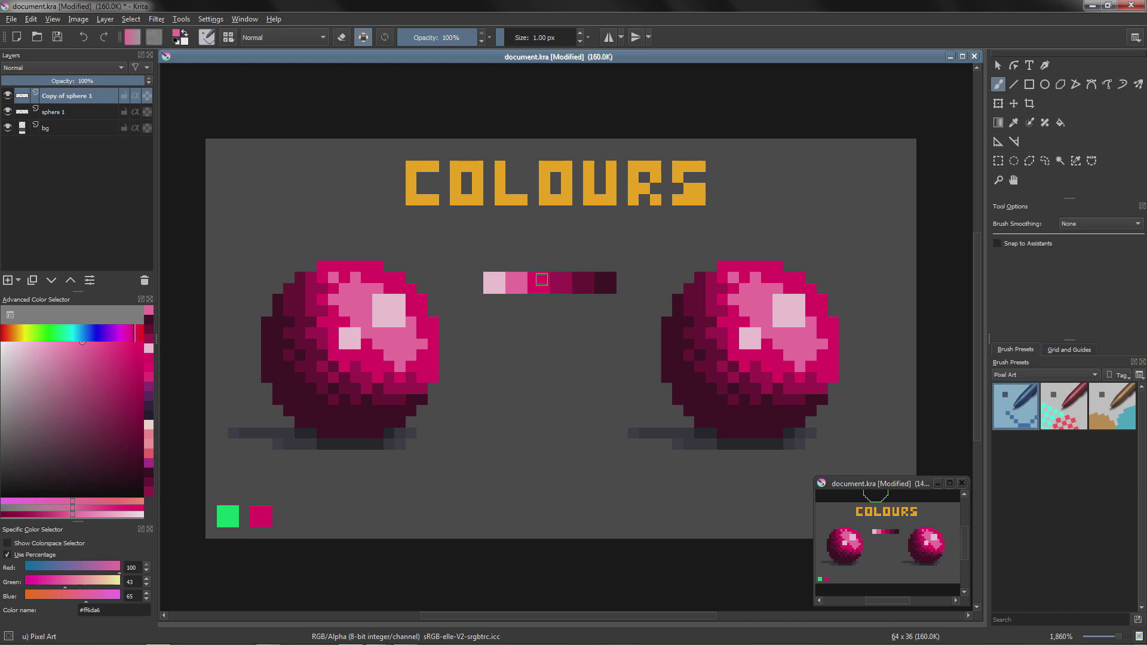
Sample the ramp's base magenta, turn off Preserve Alpha and paint a matching swatch above the ramp
{"action": "left_click", "coordinate": [542, 280], "text": "ctrl"}
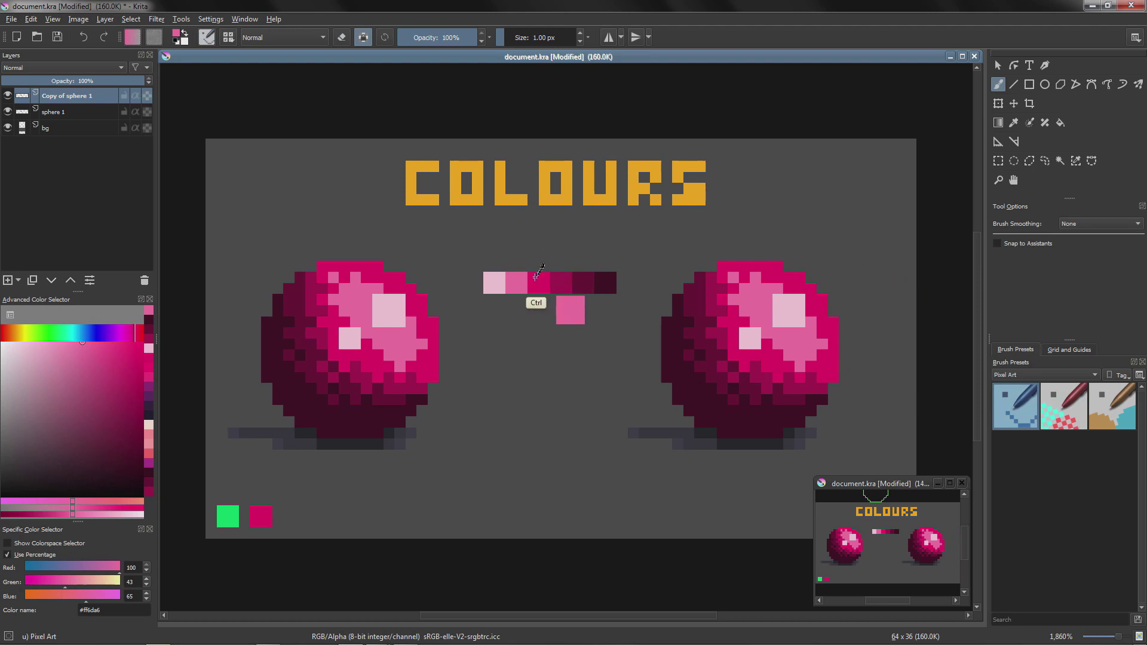
{"action": "left_click", "coordinate": [369, 43]}
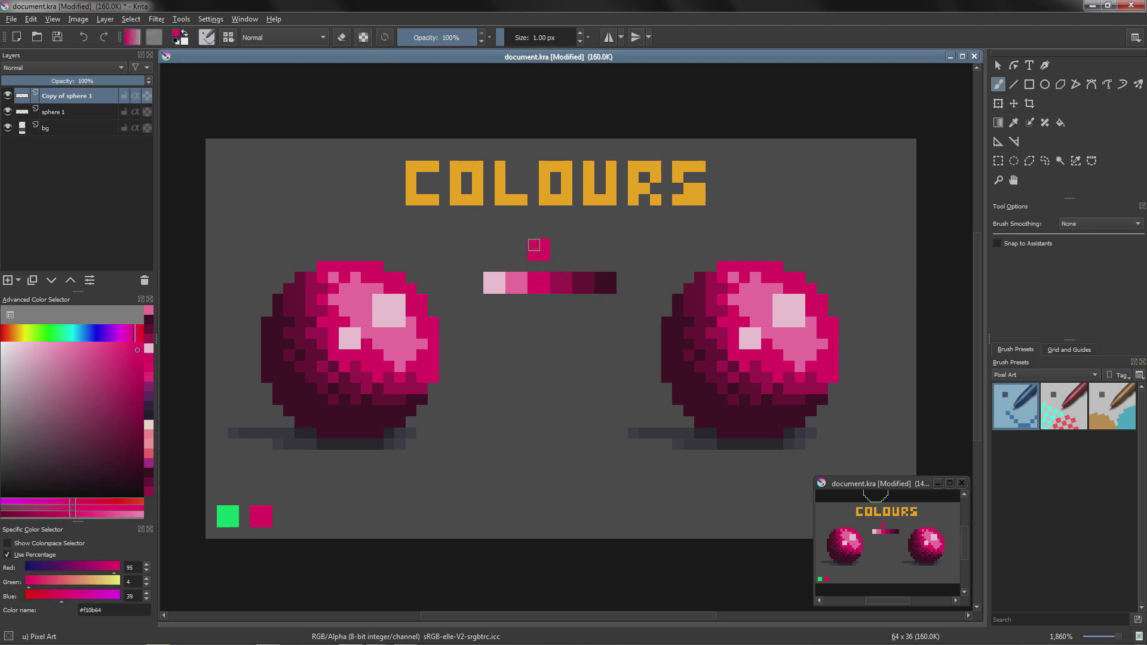
{"action": "left_click", "coordinate": [534, 245]}
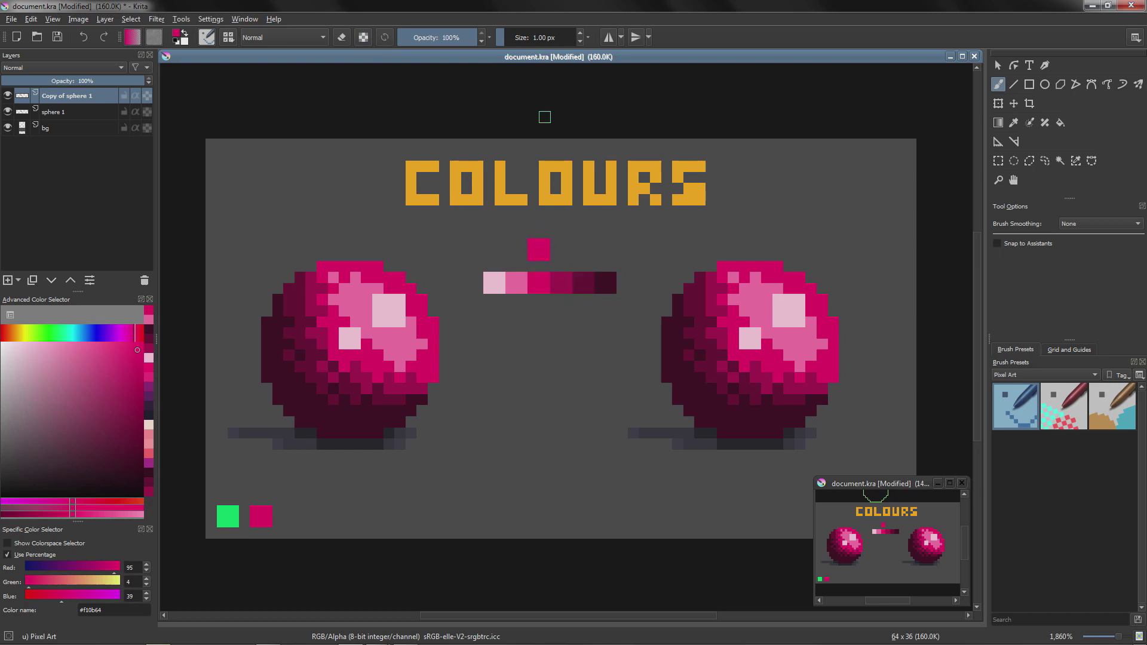
Shift the base magenta towards purple, darken it to #8f2279 and paint it as a swatch beside the base swatch
{"action": "left_click_drag", "start_coordinate": [135, 350], "coordinate": [133, 393]}
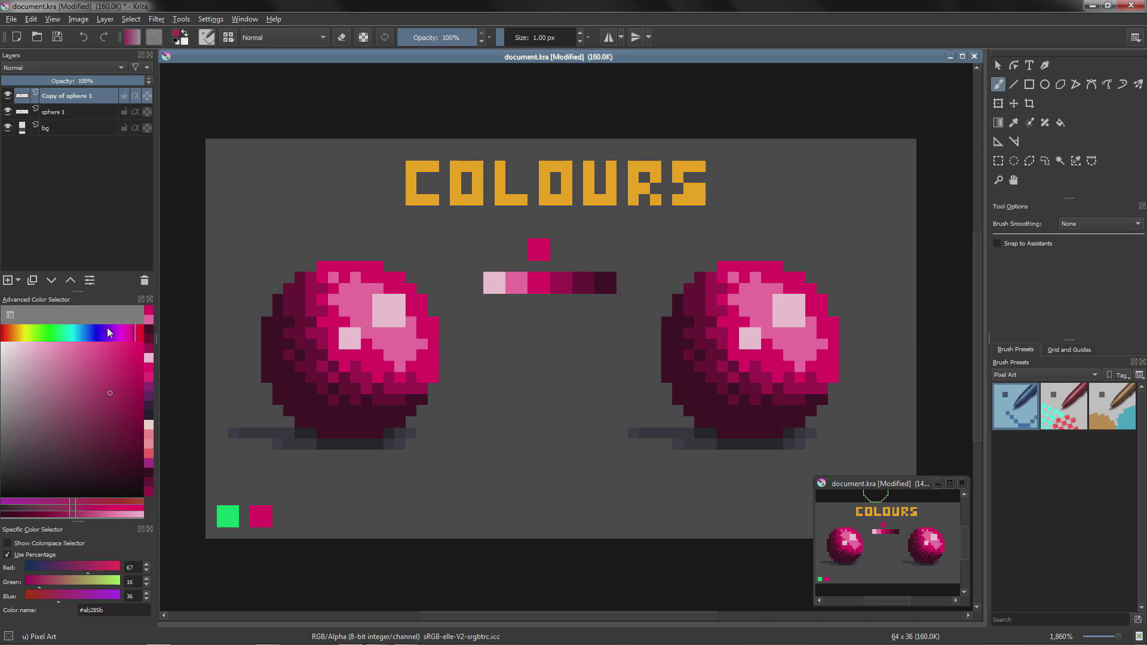
{"action": "left_click", "coordinate": [133, 332]}
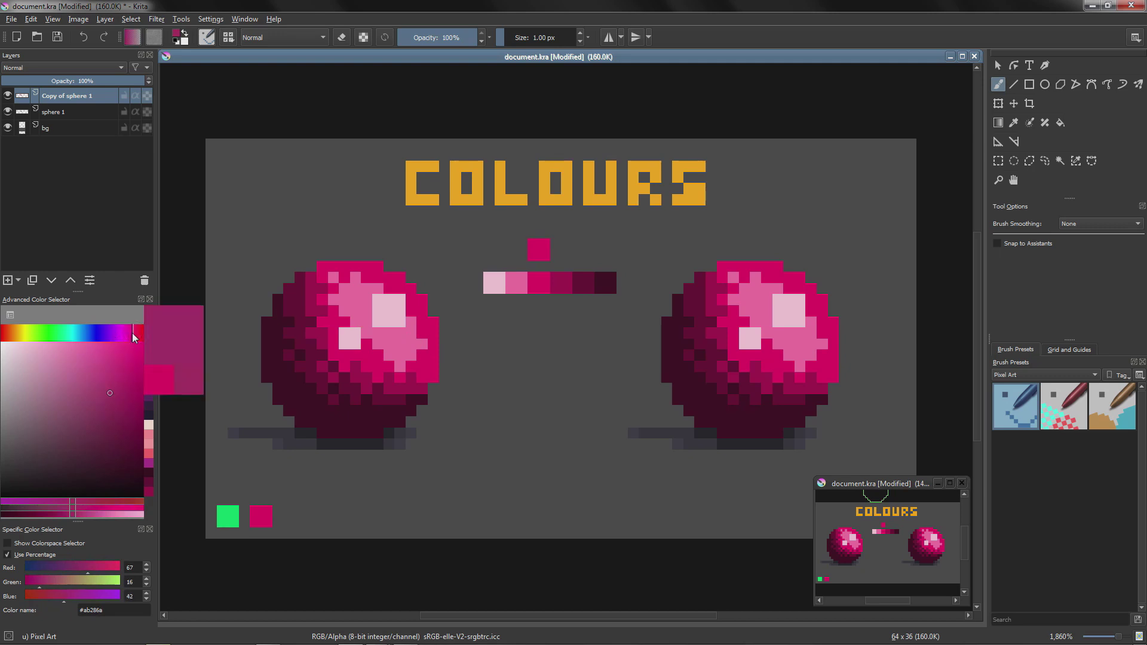
{"action": "left_click_drag", "start_coordinate": [126, 333], "coordinate": [124, 334]}
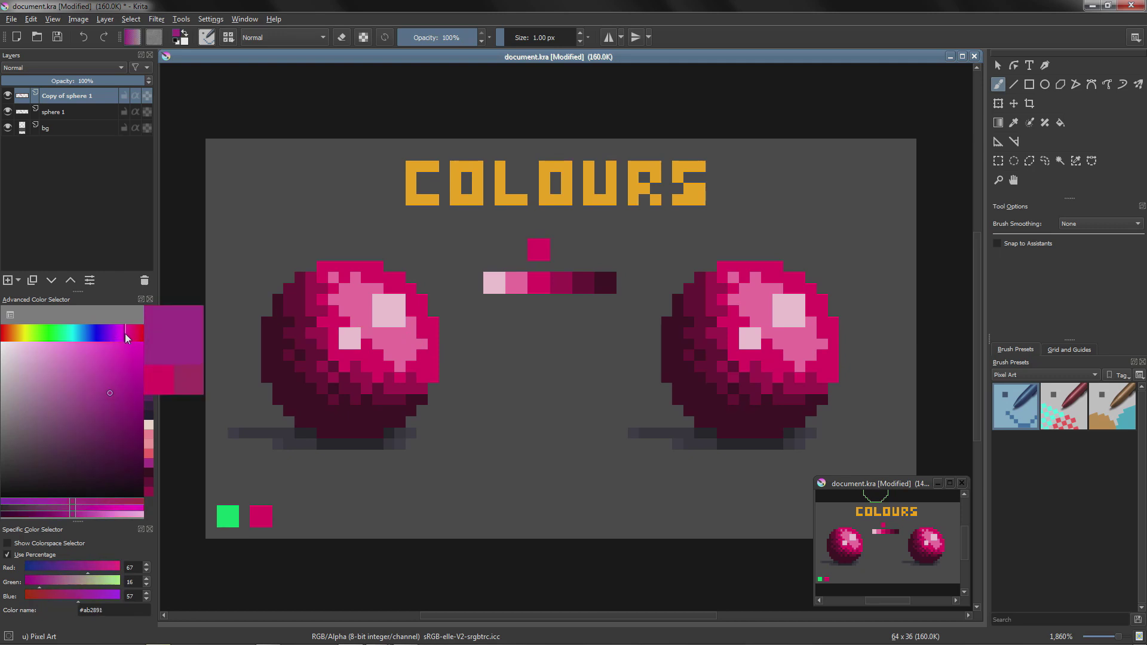
{"action": "left_click", "coordinate": [563, 248]}
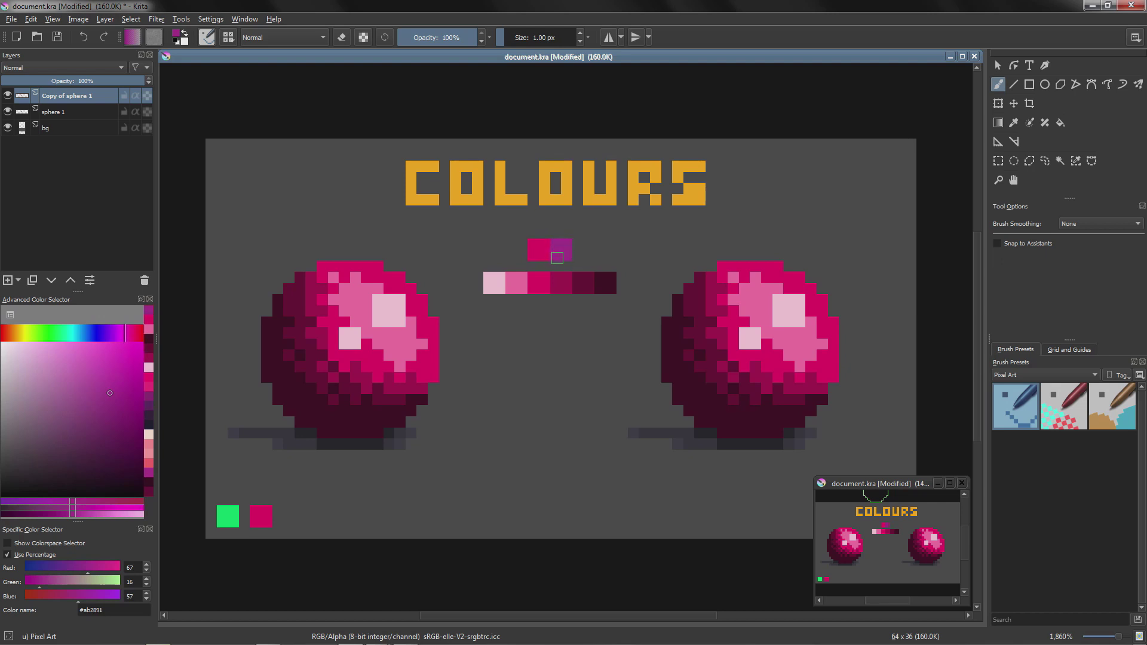
{"action": "left_click_drag", "start_coordinate": [110, 395], "coordinate": [110, 410]}
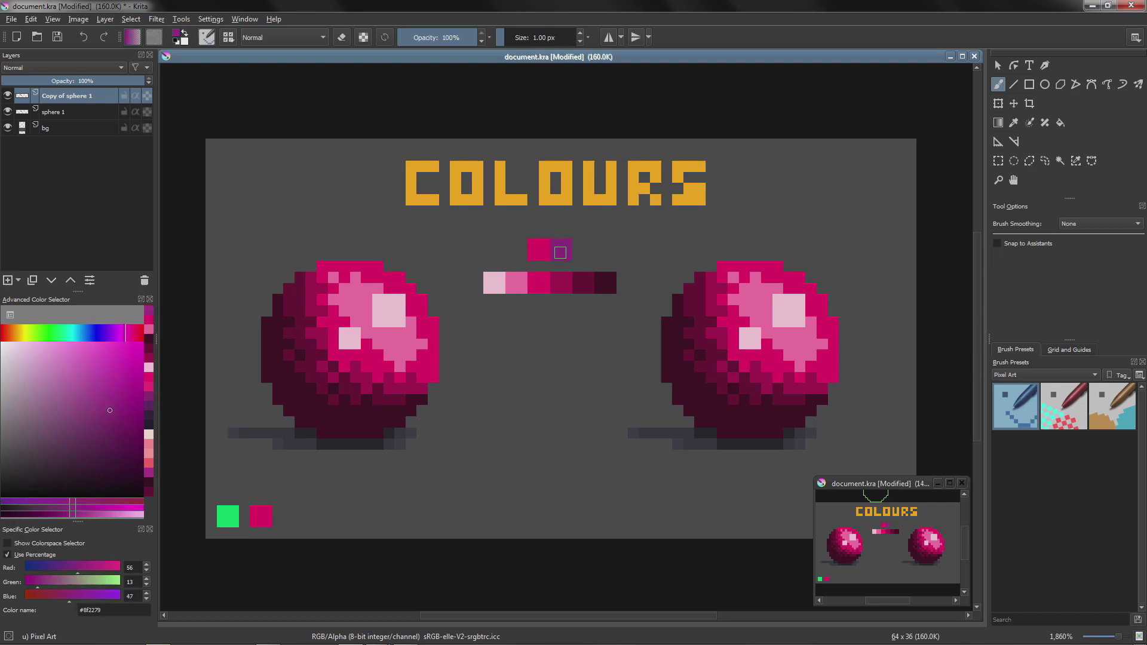
{"action": "left_click", "coordinate": [561, 252]}
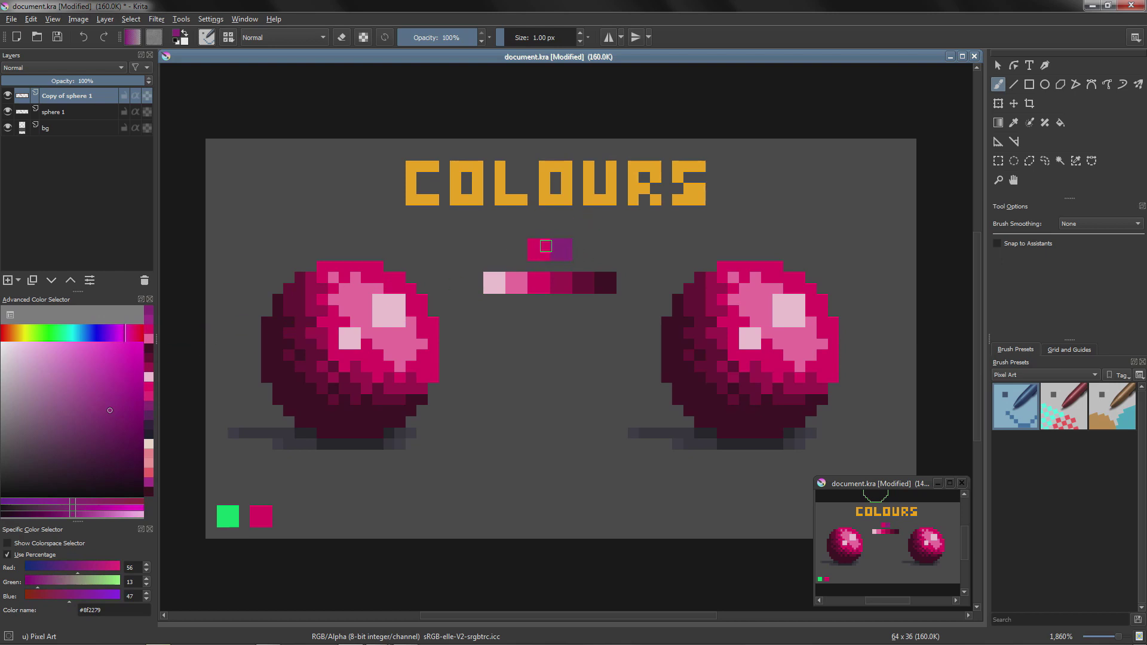
Continue the ramp's dark end with two swatches shifted further towards blue, #4b2056 and #281a37
{"action": "mouse_move", "coordinate": [109, 414]}
{"action": "left_mouse_down"}
{"action": "mouse_move", "coordinate": [110, 441]}
{"action": "mouse_move", "coordinate": [91, 444]}
{"action": "left_mouse_up"}
{"action": "left_click_drag", "start_coordinate": [124, 332], "coordinate": [116, 335]}
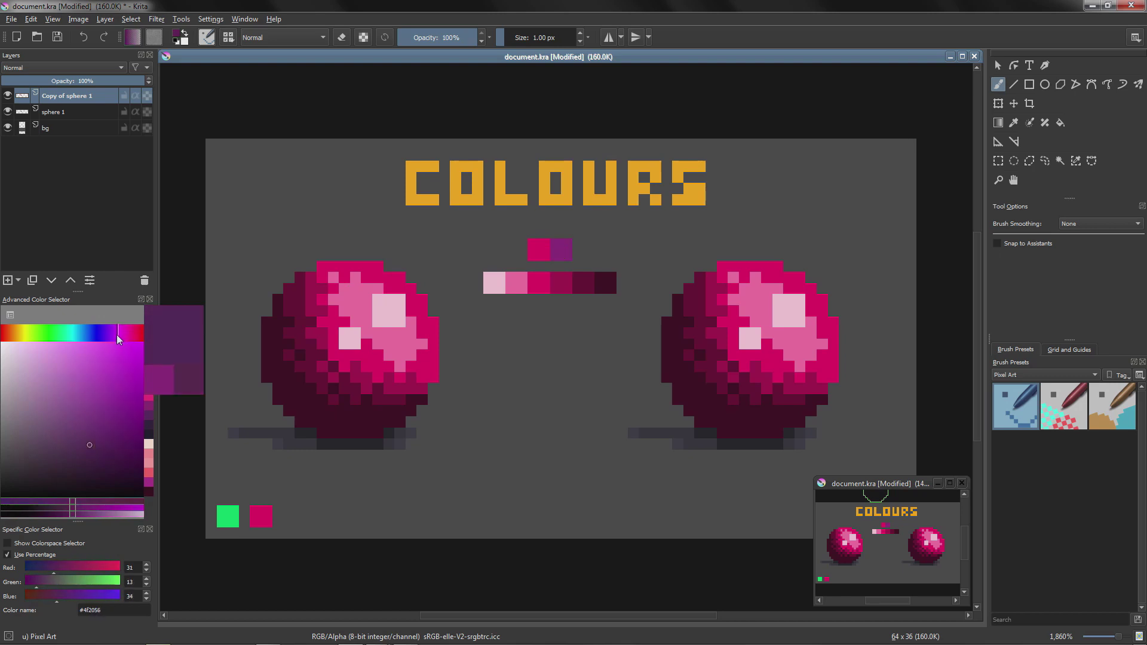
{"action": "left_click_drag", "start_coordinate": [578, 255], "coordinate": [589, 244]}
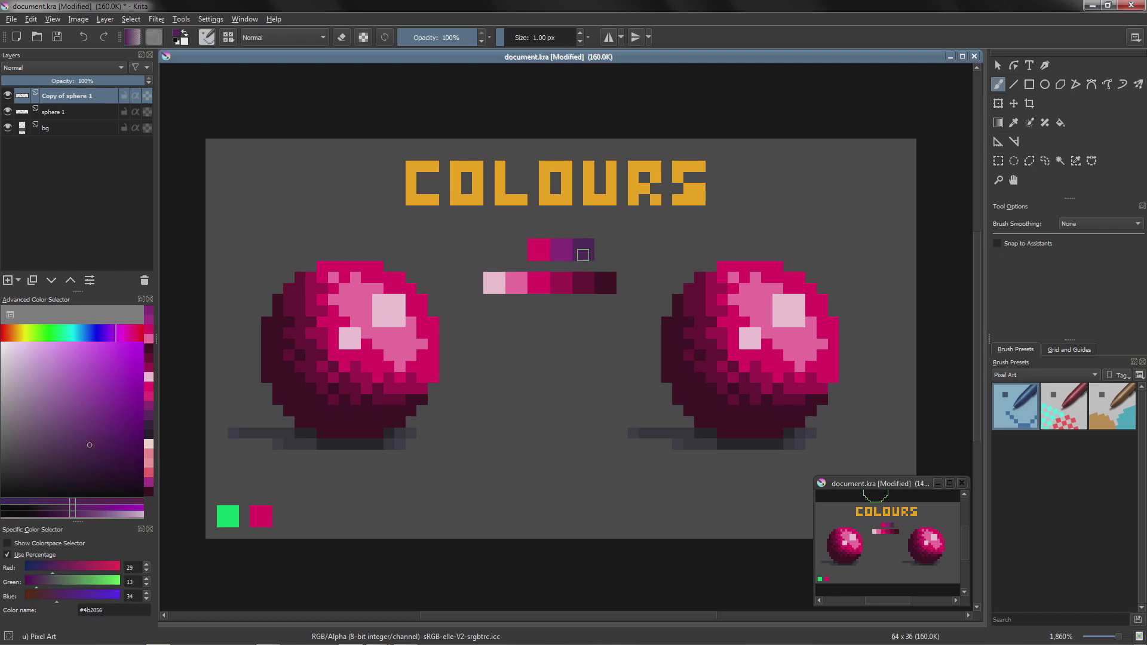
{"action": "left_click_drag", "start_coordinate": [88, 447], "coordinate": [91, 463]}
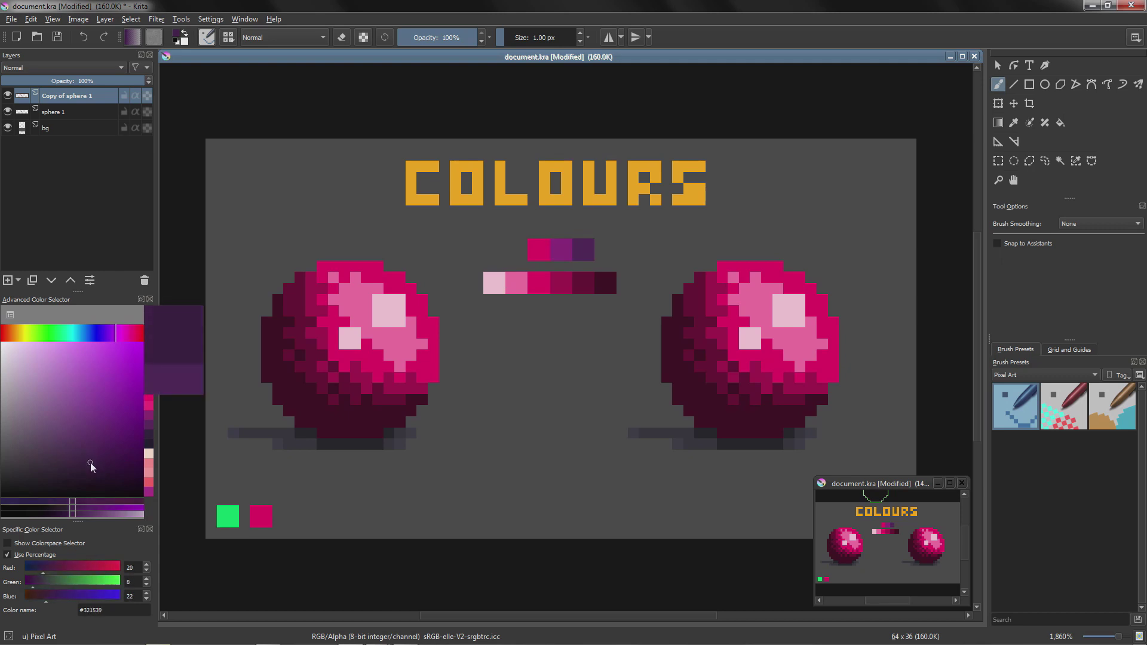
{"action": "left_click_drag", "start_coordinate": [112, 340], "coordinate": [108, 335]}
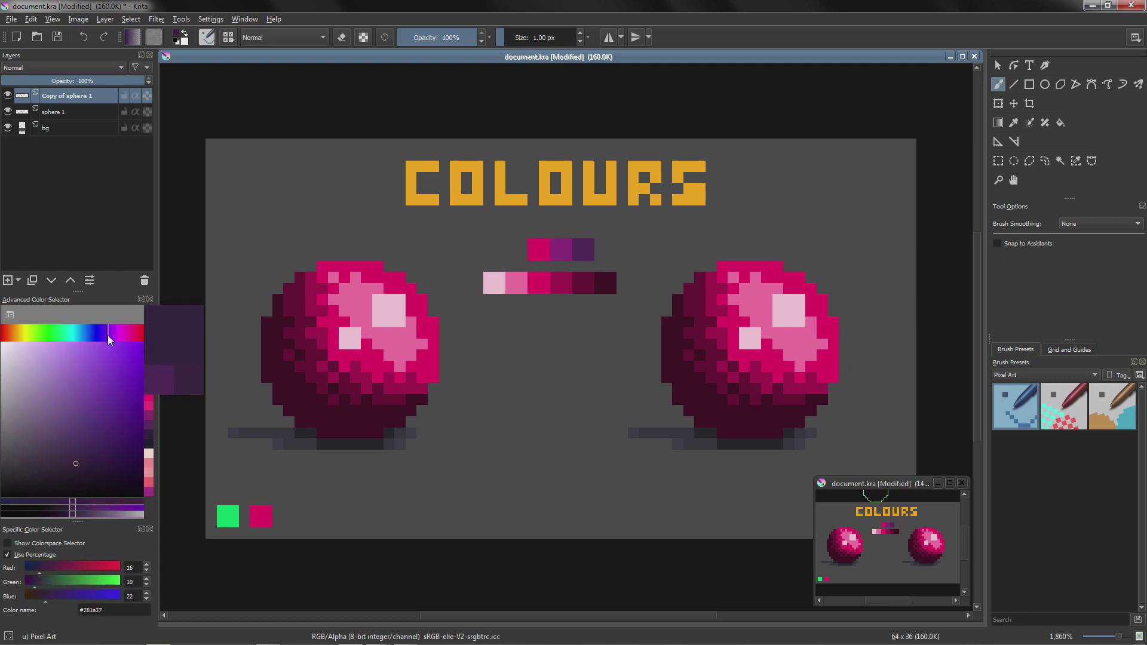
{"action": "left_click", "coordinate": [601, 255]}
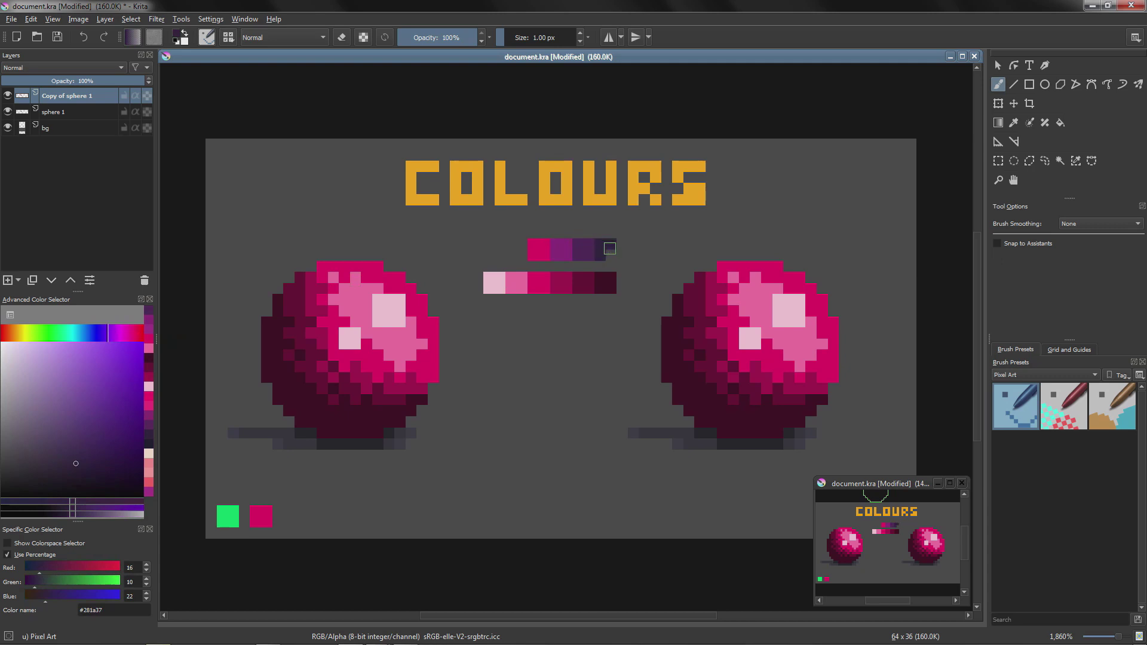
Extend the ramp's light end from the base magenta with a warm pink swatch #ff9ba8 and a cream swatch #ffedd4
{"action": "left_click", "coordinate": [538, 249], "text": "ctrl"}
{"action": "left_click_drag", "start_coordinate": [135, 351], "coordinate": [92, 335]}
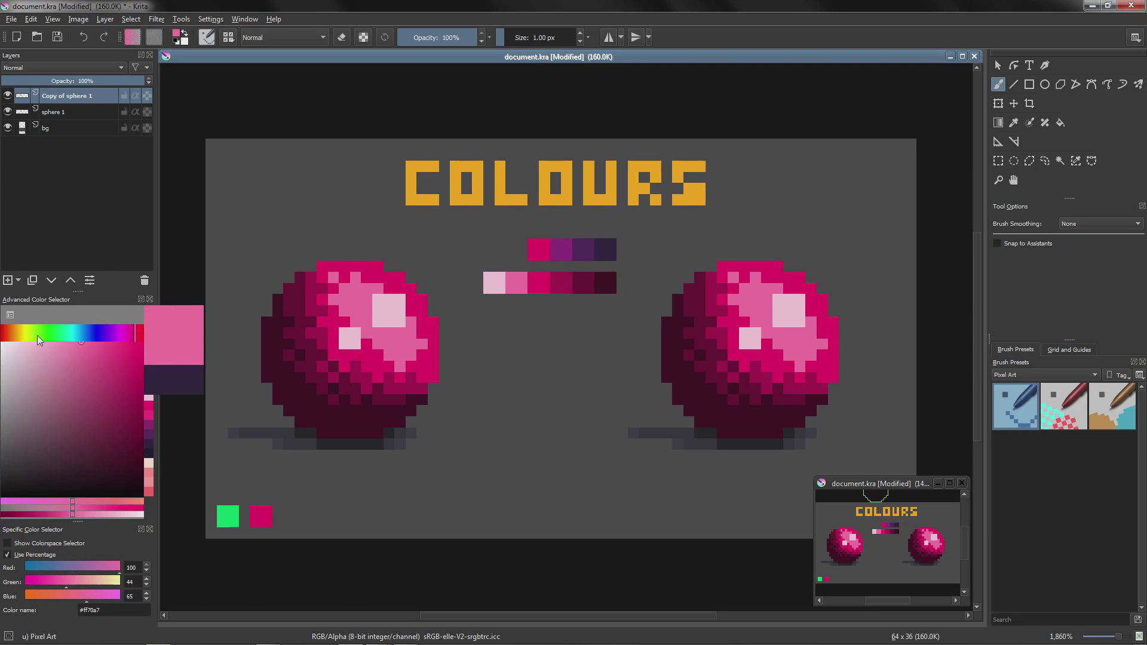
{"action": "left_click_drag", "start_coordinate": [133, 336], "coordinate": [135, 336]}
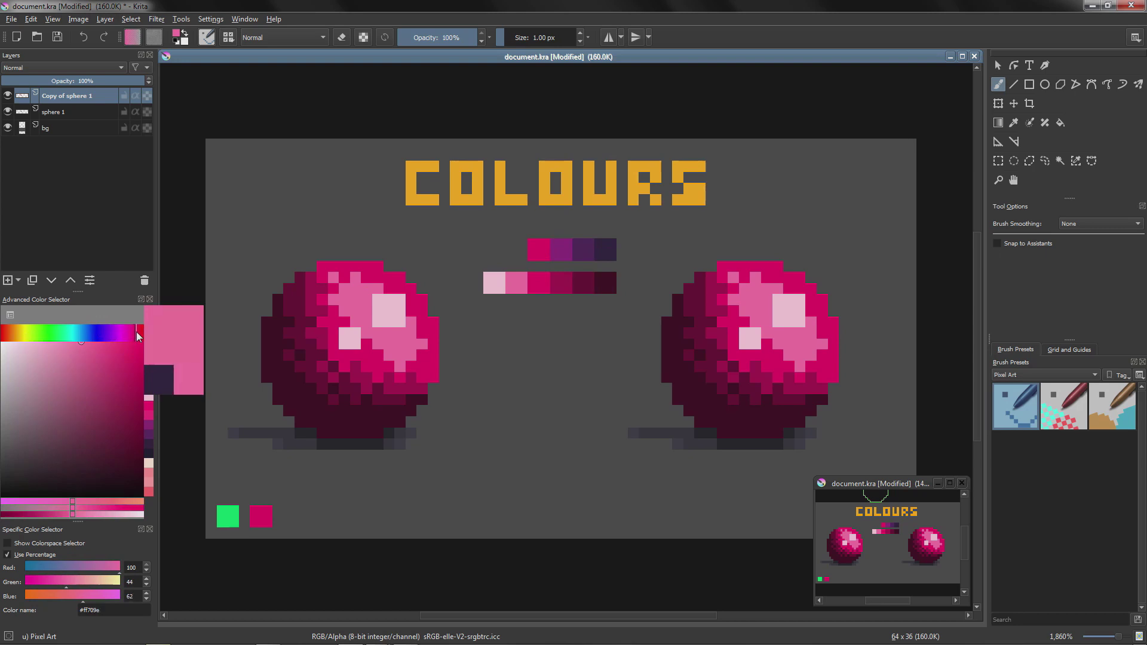
{"action": "left_click", "coordinate": [63, 342]}
{"action": "left_click", "coordinate": [58, 338]}
{"action": "left_click_drag", "start_coordinate": [511, 250], "coordinate": [522, 250]}
{"action": "mouse_move", "coordinate": [36, 345]}
{"action": "left_mouse_down"}
{"action": "mouse_move", "coordinate": [9, 337]}
{"action": "mouse_move", "coordinate": [17, 338]}
{"action": "left_mouse_up"}
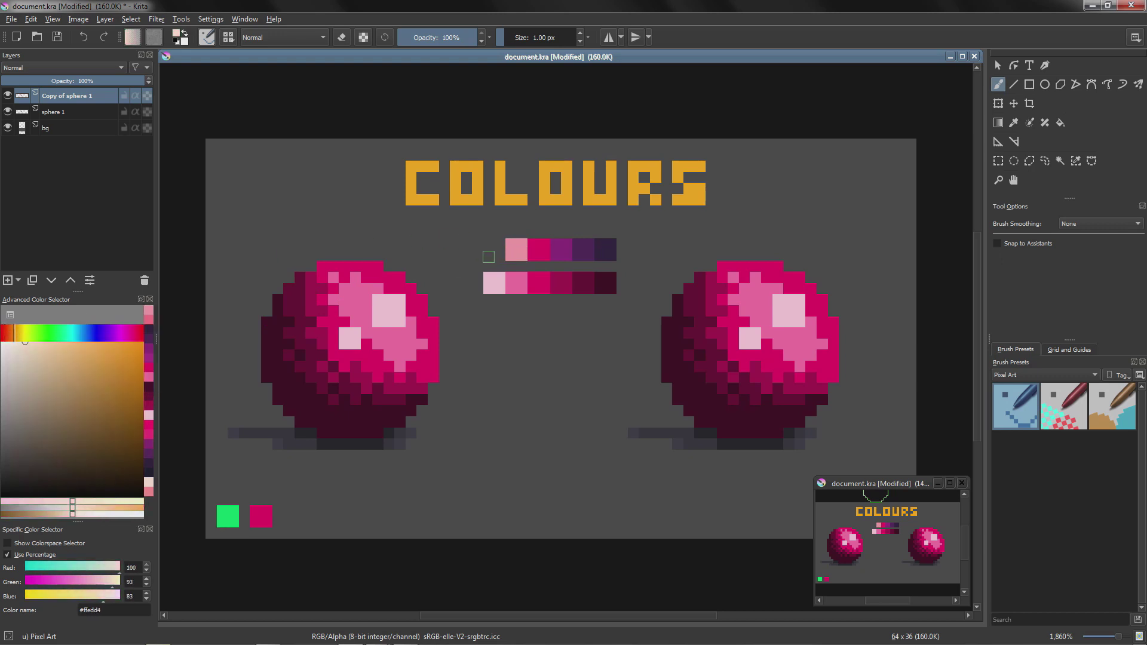
{"action": "left_click", "coordinate": [495, 251]}
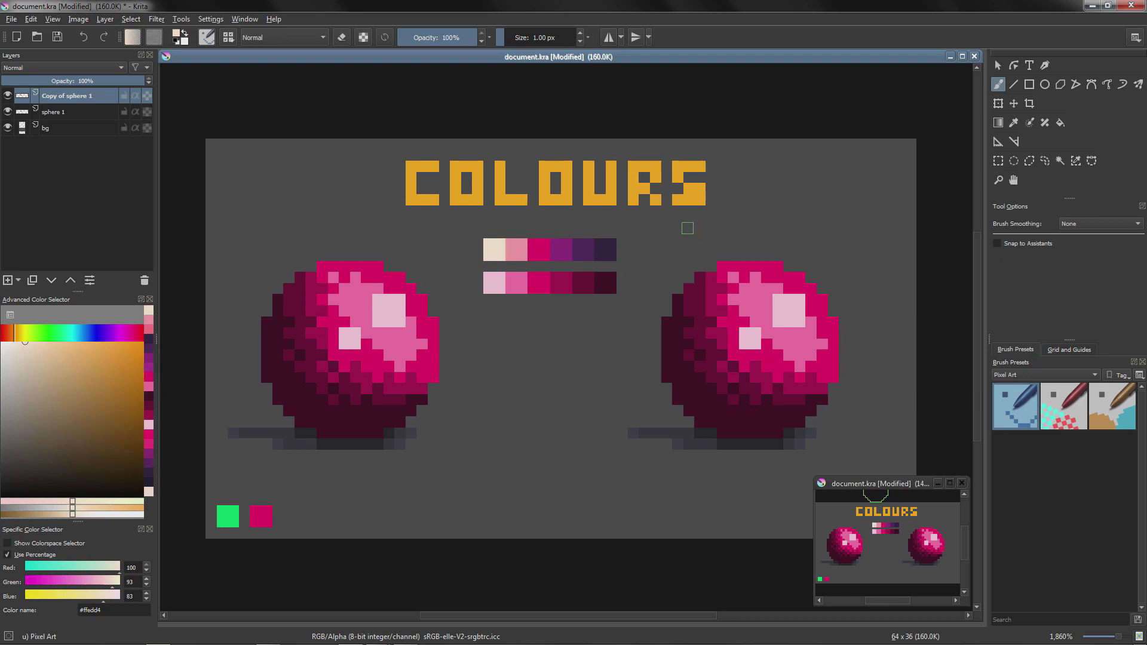
Select the copied sphere's two darkest tones by similar colour and repaint them with #281a37 and #4b2056 from the new ramp
{"action": "left_click", "coordinate": [1075, 161]}
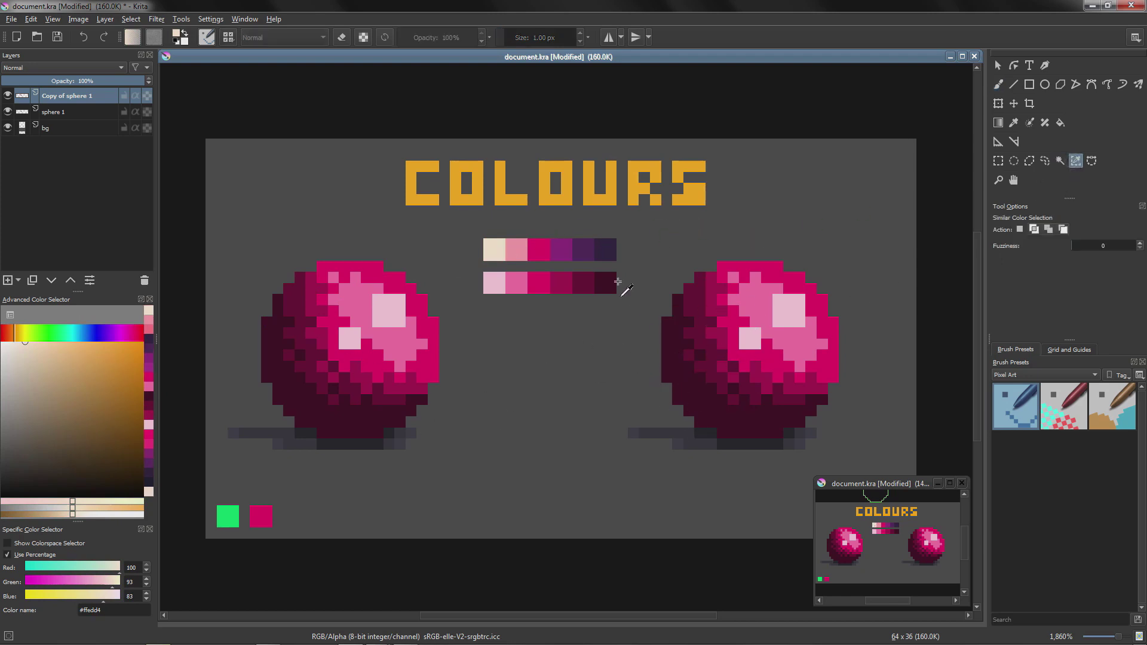
{"action": "key", "text": "b"}
{"action": "left_click", "coordinate": [605, 250], "text": "ctrl"}
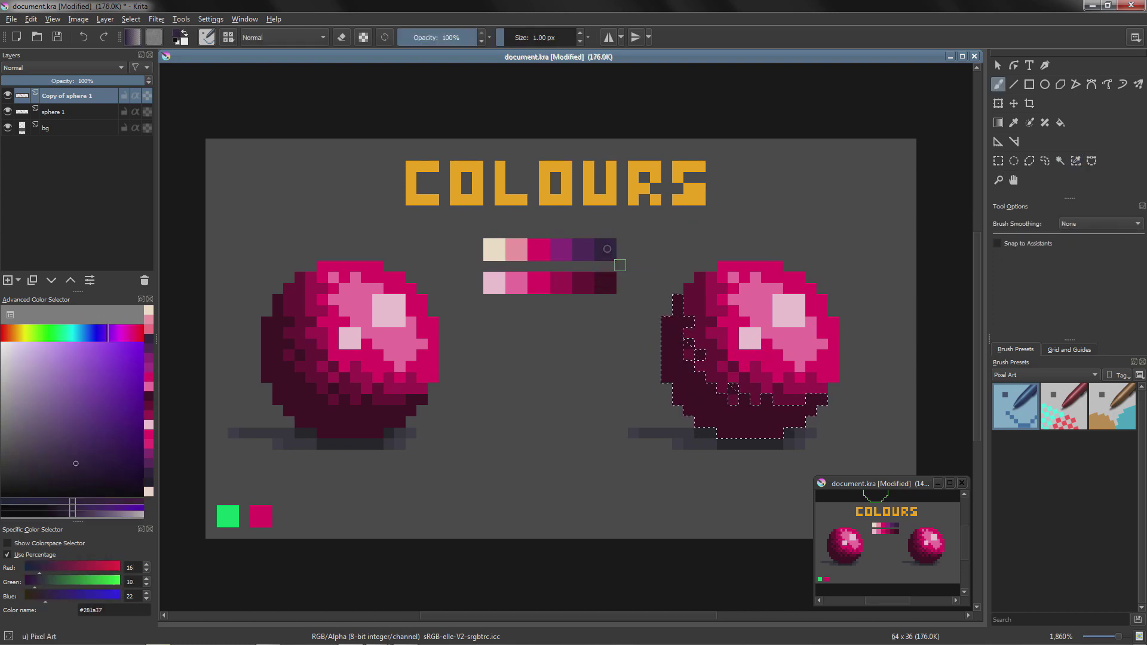
{"action": "left_click_drag", "start_coordinate": [657, 340], "coordinate": [816, 436]}
{"action": "left_click", "coordinate": [691, 289]}
{"action": "key", "text": "b"}
{"action": "left_click_drag", "start_coordinate": [691, 289], "coordinate": [785, 412]}
Recolour the copied sphere's mid-dark tone with purple #8f2279 and its light pink tone with warm pink #ff9ba8
{"action": "left_click", "coordinate": [723, 311]}
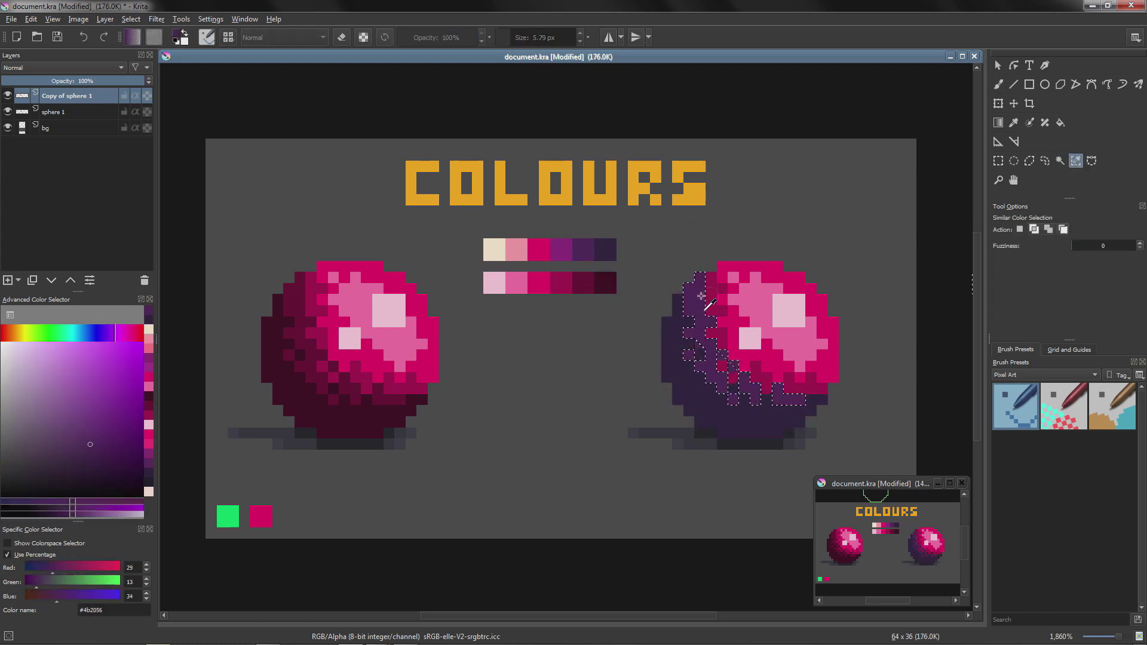
{"action": "key", "text": "b"}
{"action": "left_click", "coordinate": [561, 250], "text": "ctrl"}
{"action": "left_click_drag", "start_coordinate": [728, 311], "coordinate": [864, 404]}
{"action": "left_click", "coordinate": [778, 282]}
{"action": "left_click", "coordinate": [517, 250], "text": "ctrl"}
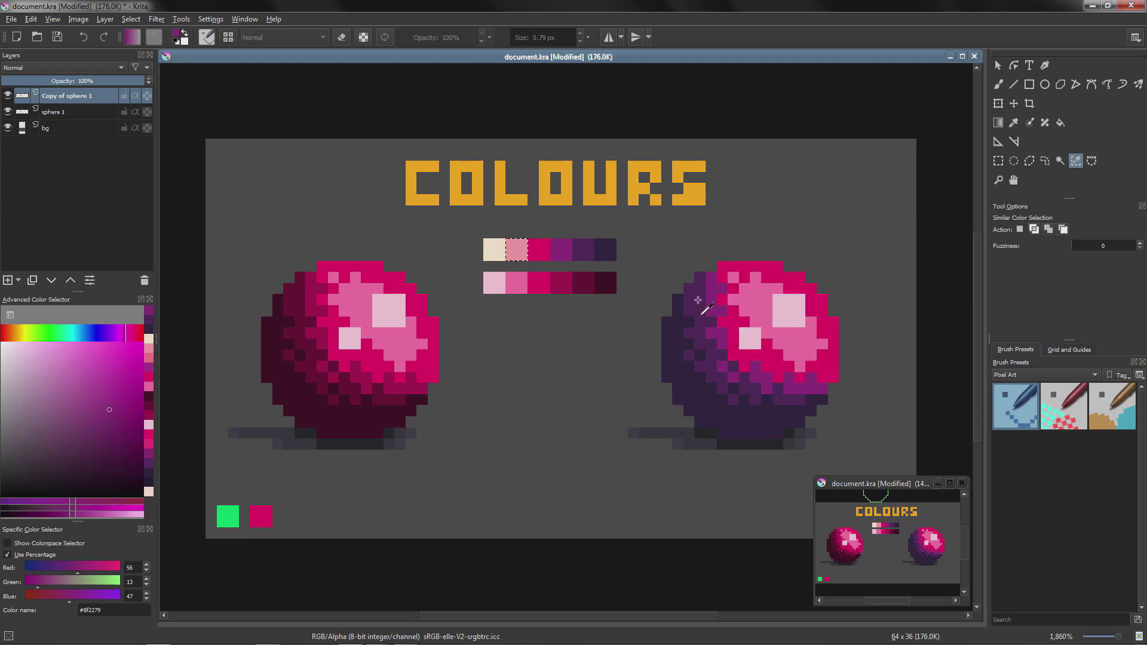
{"action": "key", "text": "b"}
{"action": "left_click_drag", "start_coordinate": [723, 270], "coordinate": [795, 358]}
Fill the copied sphere's highlights with the ramp's cream #ffedd4 and clear the selection
{"action": "left_click", "coordinate": [494, 250], "text": "ctrl"}
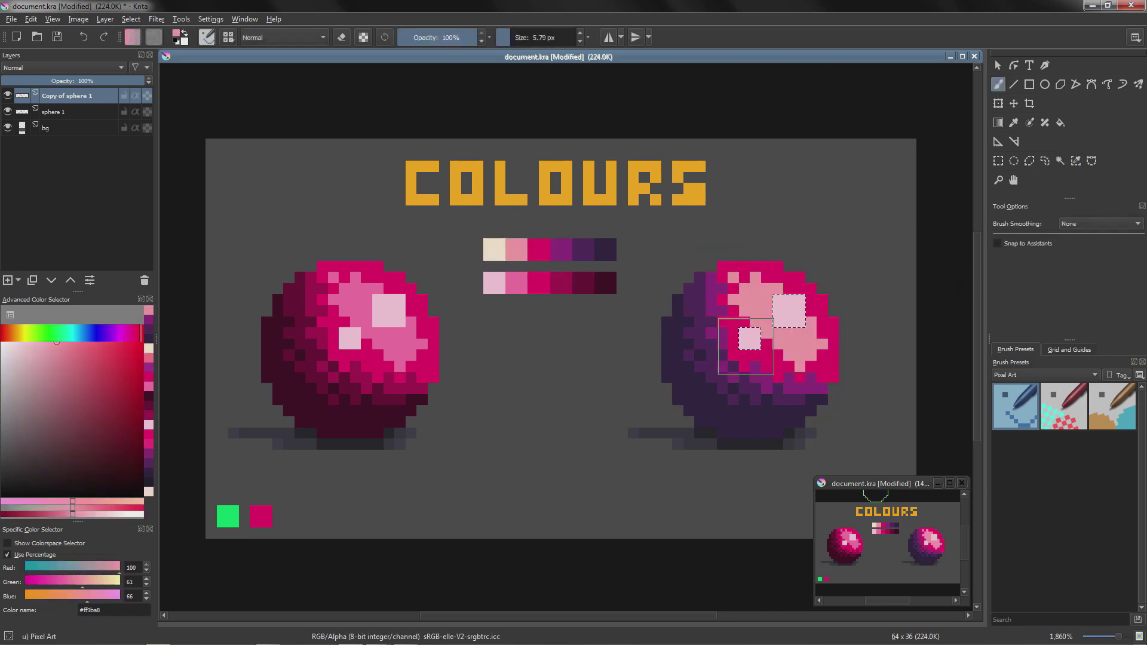
{"action": "left_click", "coordinate": [747, 345]}
{"action": "key", "text": "b"}
{"action": "key", "text": "shift+BackSpace"}
{"action": "key", "text": "ctrl+shift+a"}
{"action": "scroll", "coordinate": [702, 340], "scroll_direction": "down", "scroll_amount": 3}
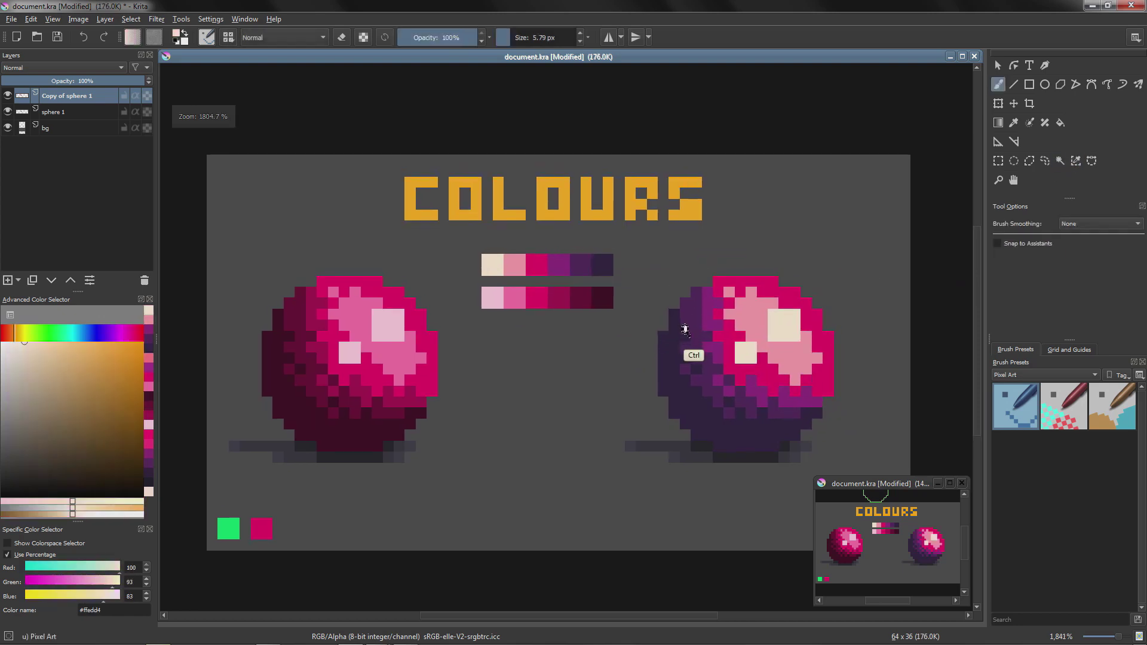
{"action": "mouse_move", "coordinate": [701, 340]}
{"action": "left_mouse_down"}
{"action": "mouse_move", "coordinate": [679, 327]}
{"action": "mouse_move", "coordinate": [682, 306]}
{"action": "mouse_move", "coordinate": [666, 316]}
{"action": "left_mouse_up"}
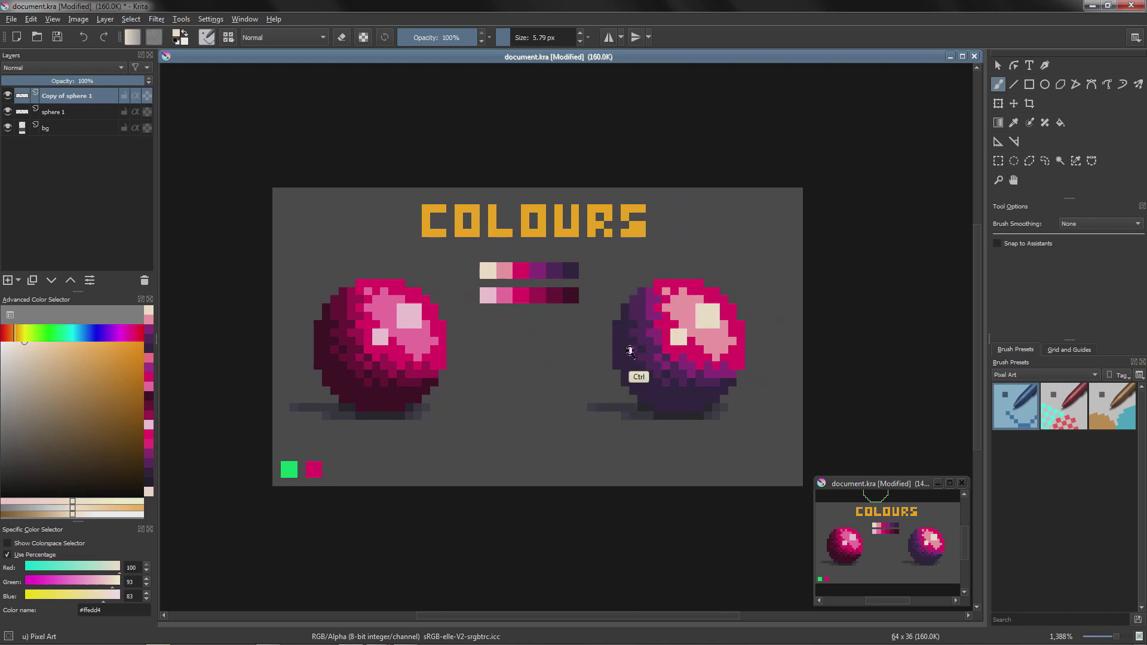
Shrink the brush to 1.81 px, darken the sampled shadow colour to #13111c and paint the copied sphere's lower shaded rim
{"action": "scroll", "coordinate": [635, 379], "scroll_direction": "up", "scroll_amount": 5}
{"action": "left_click", "coordinate": [570, 287], "text": "ctrl"}
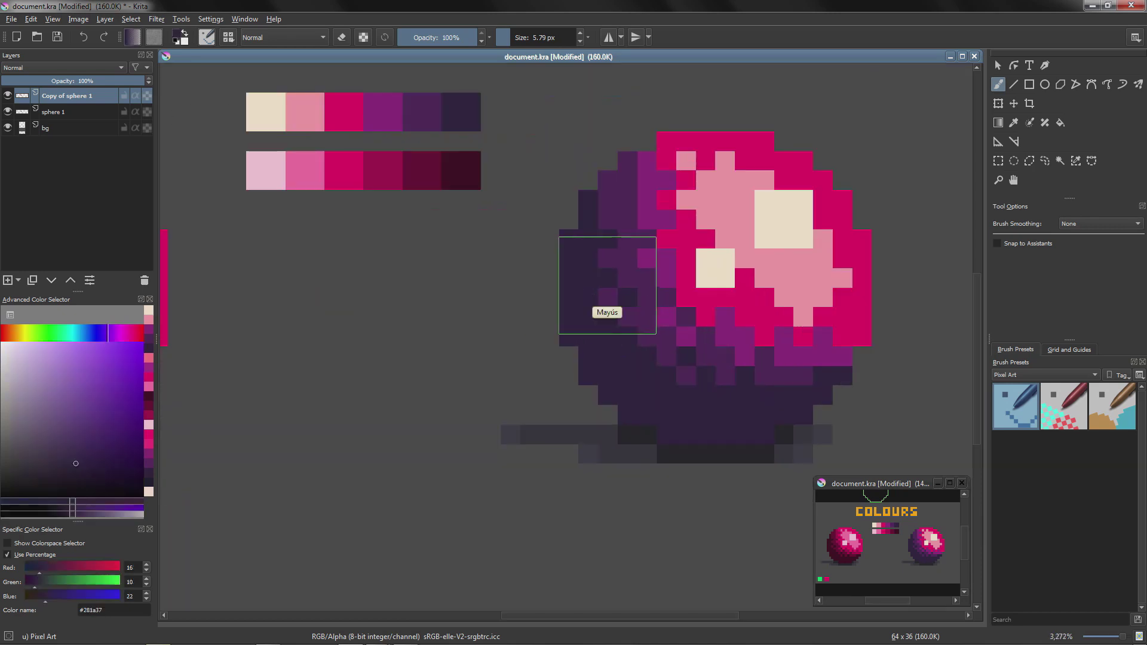
{"action": "key", "text": "bracketleft"}
{"action": "key", "text": "bracketleft"}
{"action": "key", "text": "bracketleft"}
{"action": "left_click_drag", "start_coordinate": [81, 483], "coordinate": [56, 480]}
{"action": "left_click_drag", "start_coordinate": [108, 341], "coordinate": [103, 338]}
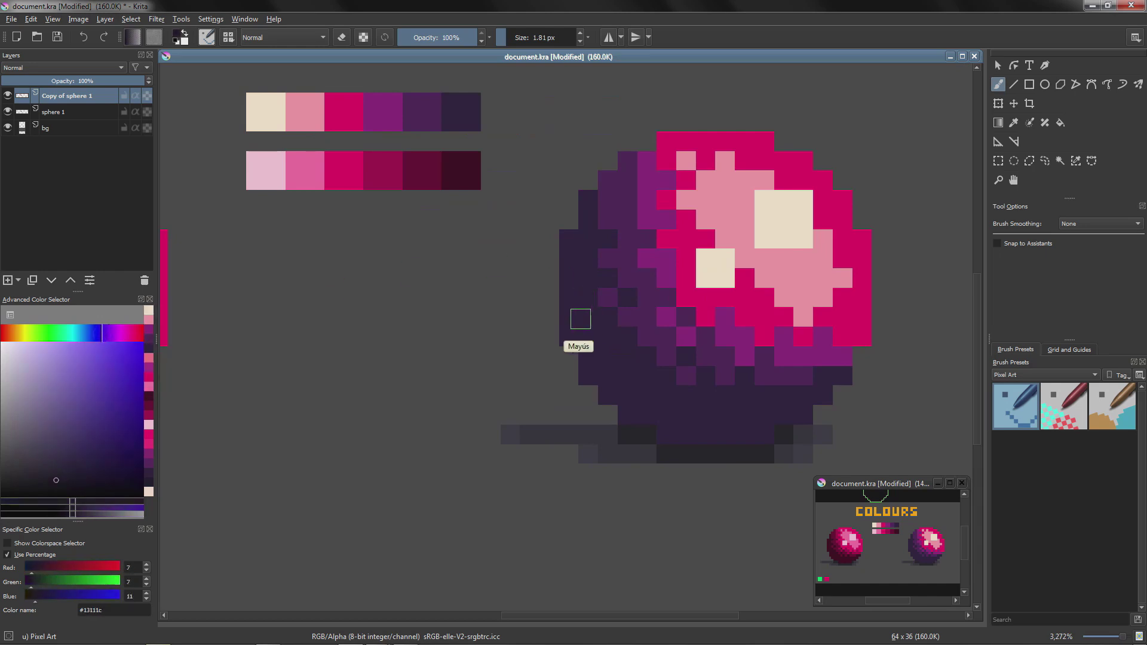
{"action": "mouse_move", "coordinate": [574, 352]}
{"action": "left_mouse_down"}
{"action": "mouse_move", "coordinate": [571, 239]}
{"action": "mouse_move", "coordinate": [588, 200]}
{"action": "mouse_move", "coordinate": [589, 378]}
{"action": "mouse_move", "coordinate": [660, 417]}
{"action": "mouse_move", "coordinate": [747, 432]}
{"action": "mouse_move", "coordinate": [797, 412]}
{"action": "mouse_move", "coordinate": [830, 380]}
{"action": "left_mouse_up"}
{"action": "left_click", "coordinate": [839, 360]}
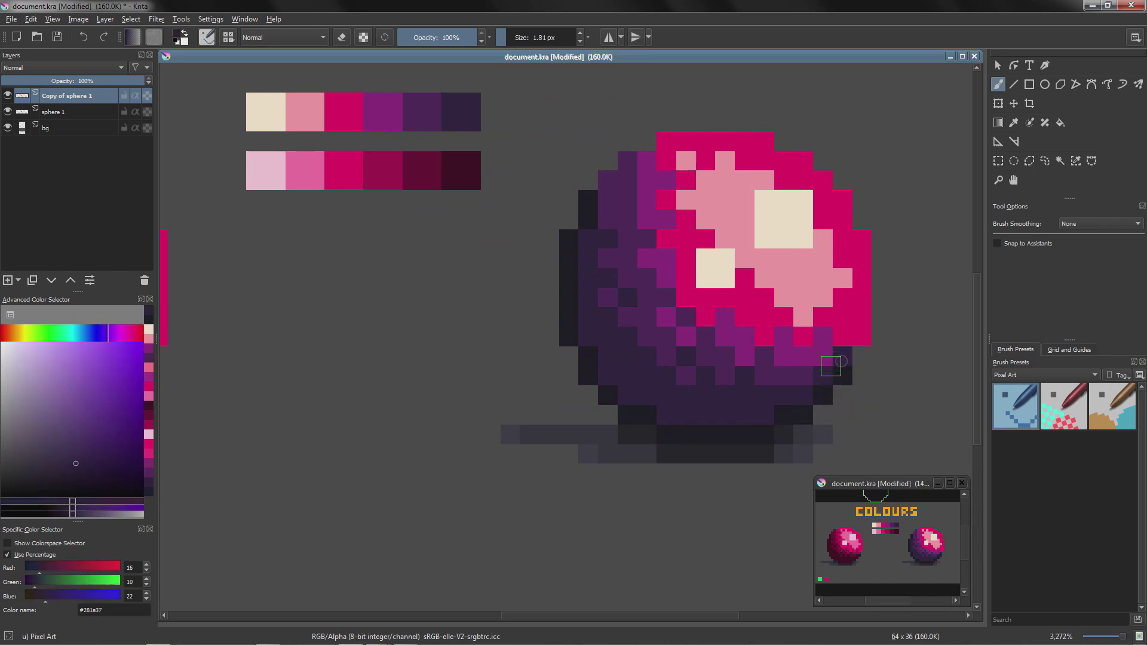
Darken the copied sphere's upper rim by one tone per area, using #281a37 and #4b2056 on the shaded side and #8f2279 on the lit side
{"action": "mouse_move", "coordinate": [608, 180]}
{"action": "left_mouse_down"}
{"action": "mouse_move", "coordinate": [634, 168]}
{"action": "mouse_move", "coordinate": [623, 199]}
{"action": "mouse_move", "coordinate": [651, 160]}
{"action": "mouse_move", "coordinate": [673, 167]}
{"action": "mouse_move", "coordinate": [825, 352]}
{"action": "mouse_move", "coordinate": [863, 296]}
{"action": "mouse_move", "coordinate": [748, 311]}
{"action": "mouse_move", "coordinate": [643, 188]}
{"action": "mouse_move", "coordinate": [667, 142]}
{"action": "mouse_move", "coordinate": [787, 149]}
{"action": "left_mouse_up"}
{"action": "left_click", "coordinate": [651, 160], "text": "ctrl"}
{"action": "left_click", "coordinate": [652, 160]}
{"action": "left_click", "coordinate": [645, 213], "text": "ctrl"}
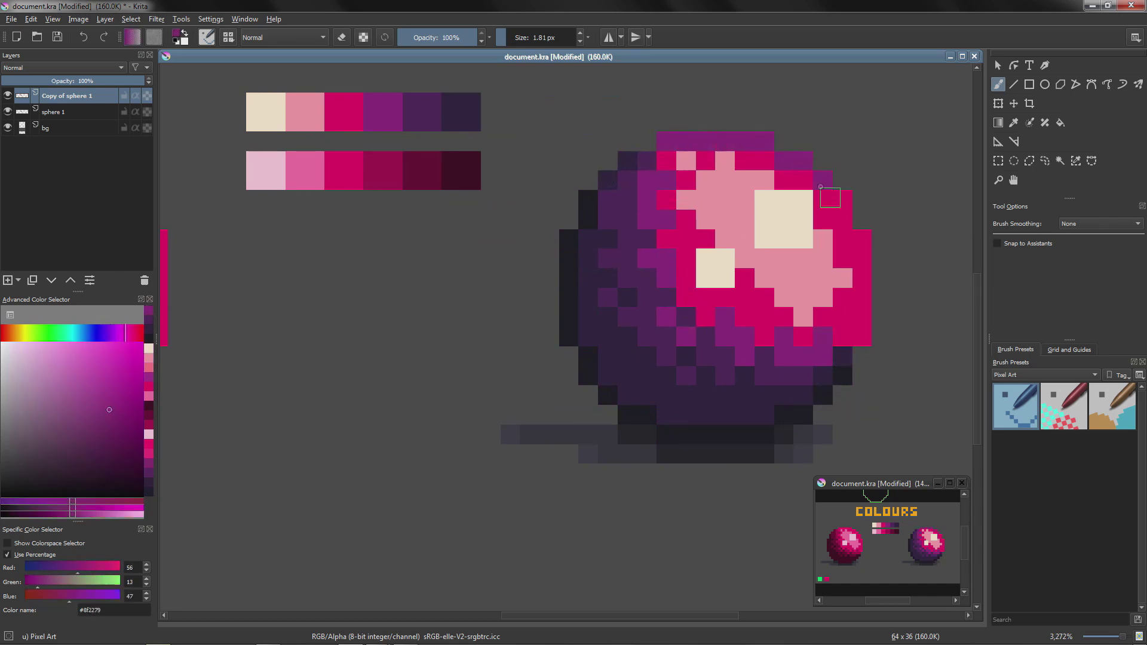
{"action": "scroll", "coordinate": [749, 332], "scroll_direction": "down", "scroll_amount": 3}
{"action": "left_click_drag", "start_coordinate": [719, 269], "coordinate": [624, 285]}
{"action": "scroll", "coordinate": [618, 321], "scroll_direction": "up", "scroll_amount": 2}
{"action": "scroll", "coordinate": [519, 263], "scroll_direction": "up", "scroll_amount": 1}
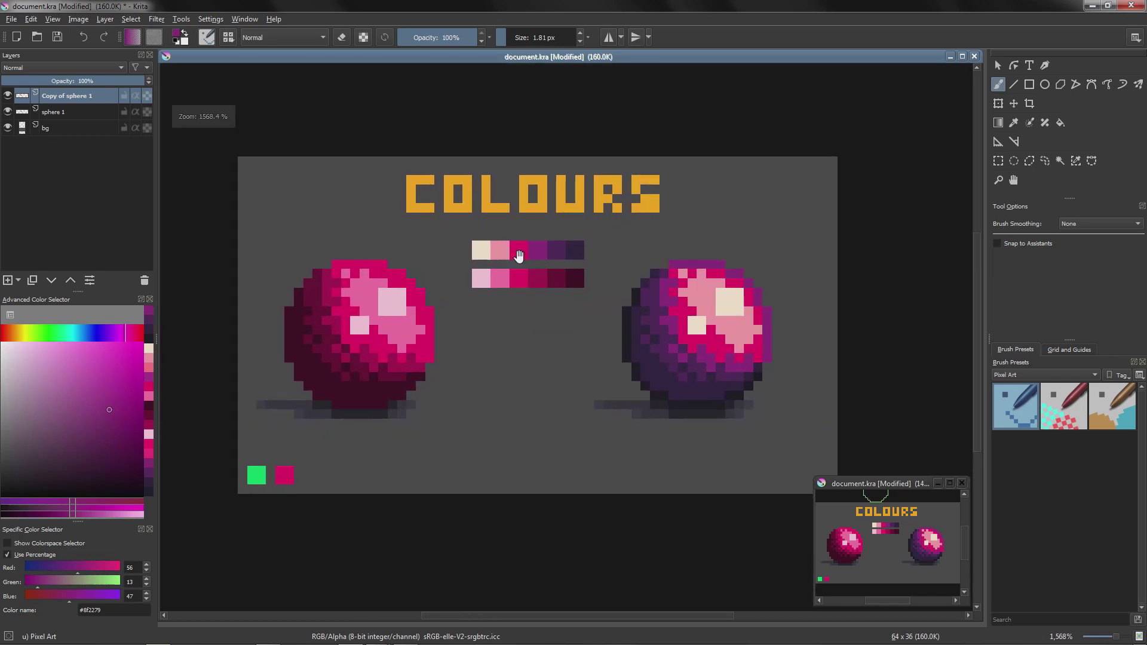
{"action": "scroll", "coordinate": [499, 280], "scroll_direction": "up", "scroll_amount": 1}
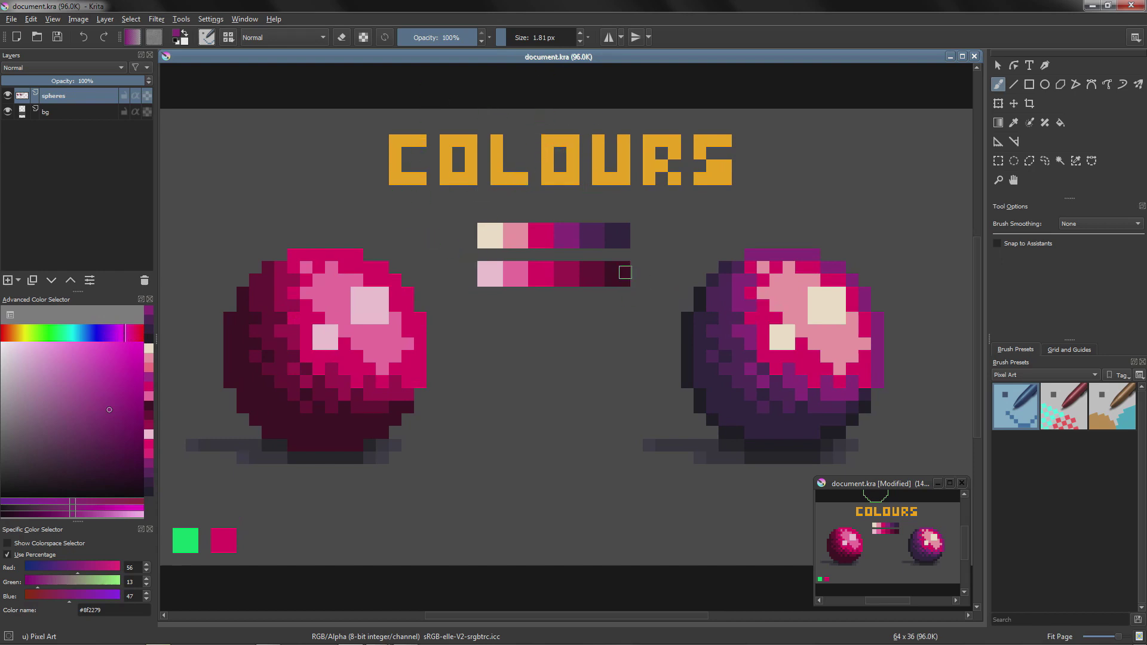
Add a filter mask to the spheres layer and choose Color Balance as its filter
{"action": "right_click", "coordinate": [73, 104]}
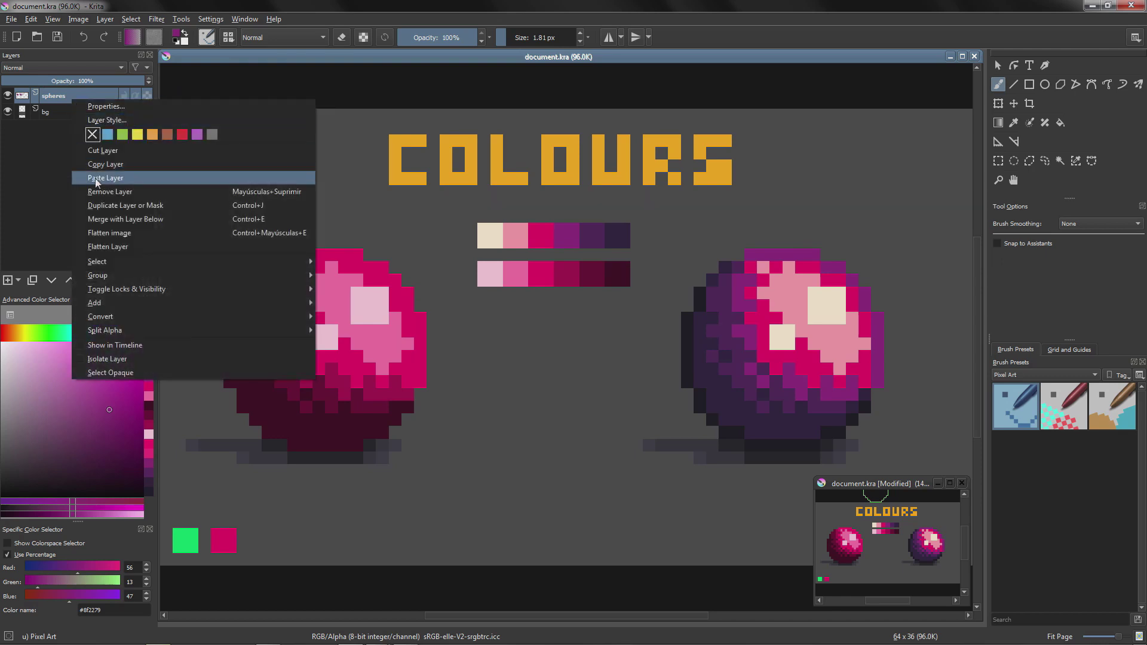
{"action": "mouse_move", "coordinate": [112, 304]}
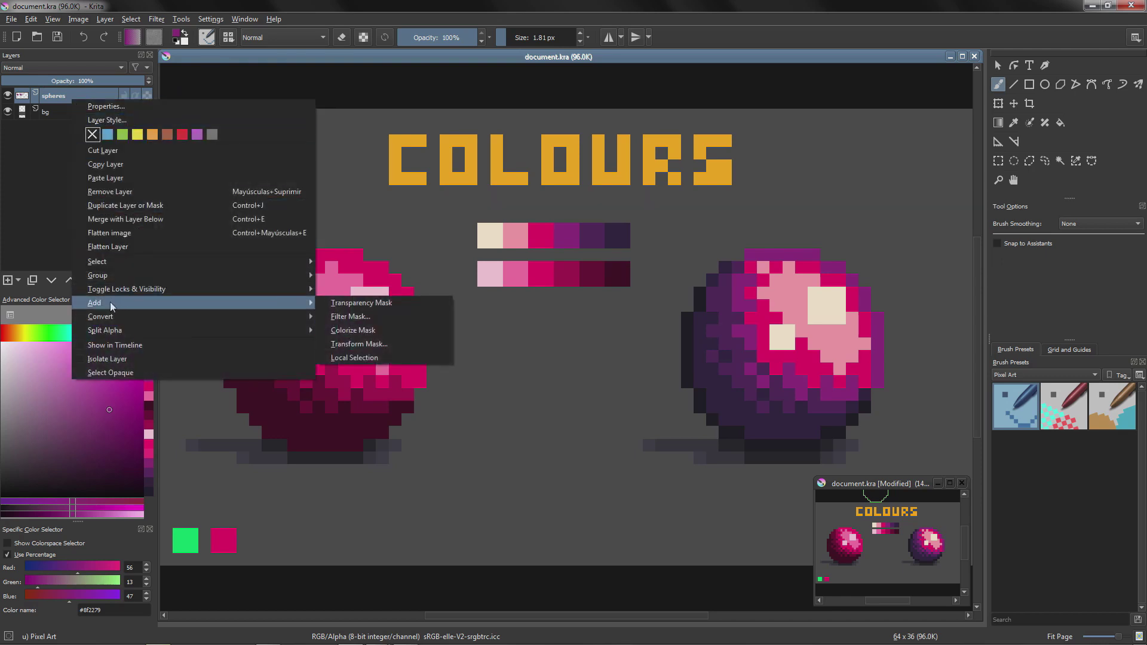
{"action": "left_click", "coordinate": [357, 318]}
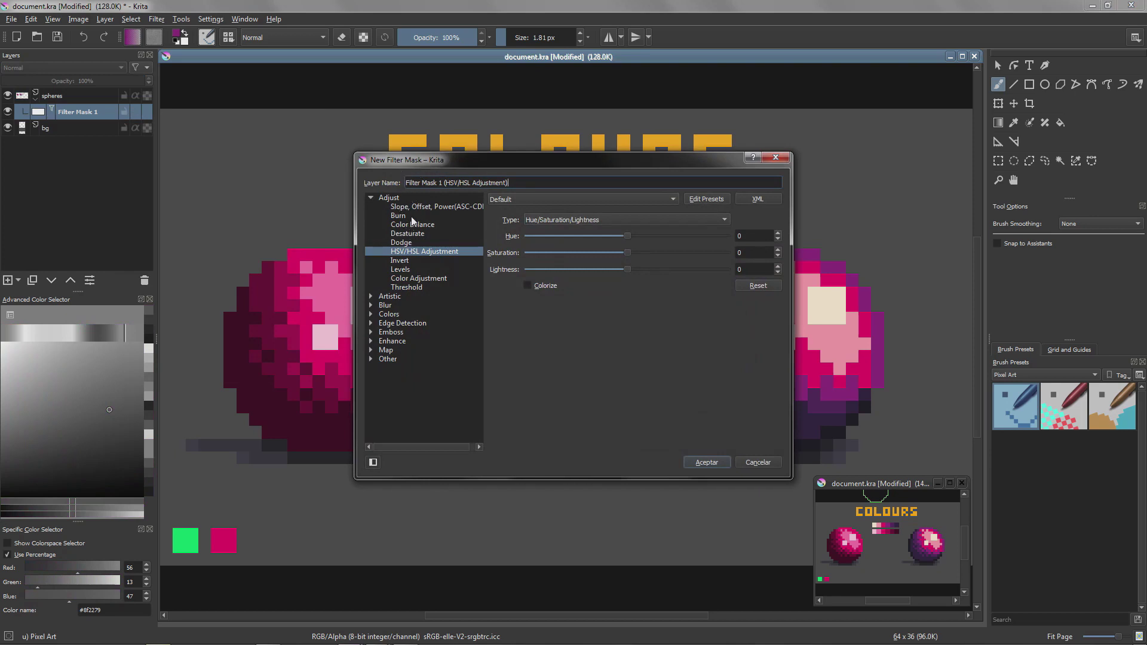
{"action": "left_click_drag", "start_coordinate": [410, 162], "coordinate": [488, 370]}
{"action": "left_click", "coordinate": [819, 202]}
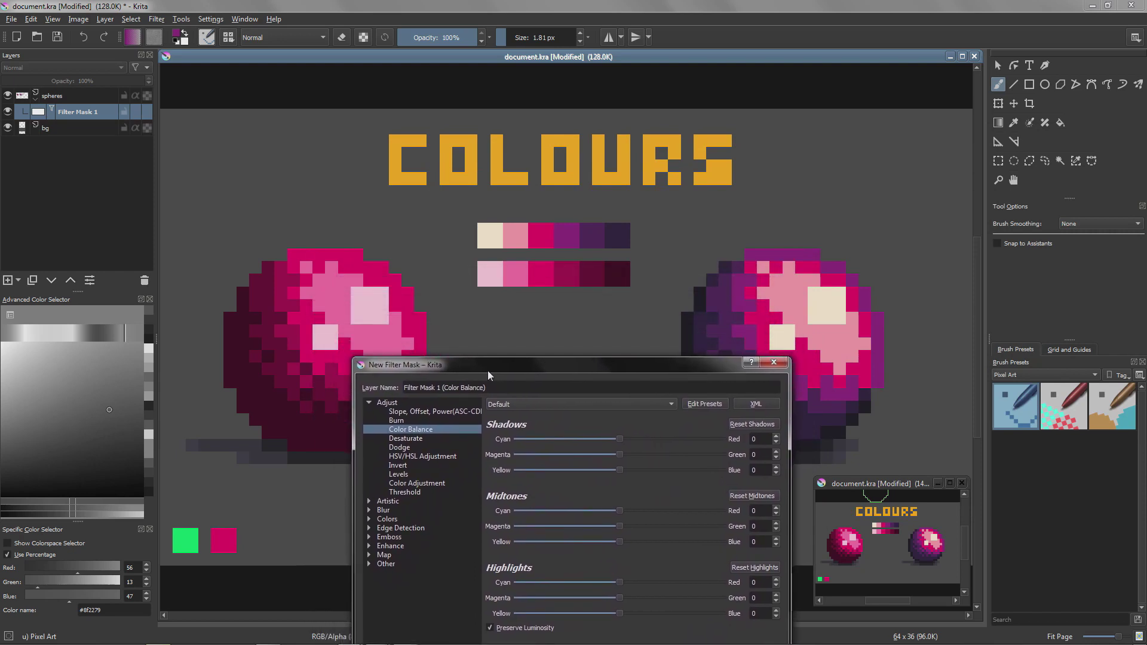
Try Color Balance with shadows at red -6, green -55, blue 22 and highlights at red 29, green 22, blue -32, shifting the midtones slightly
{"action": "left_click_drag", "start_coordinate": [562, 357], "coordinate": [574, 323]}
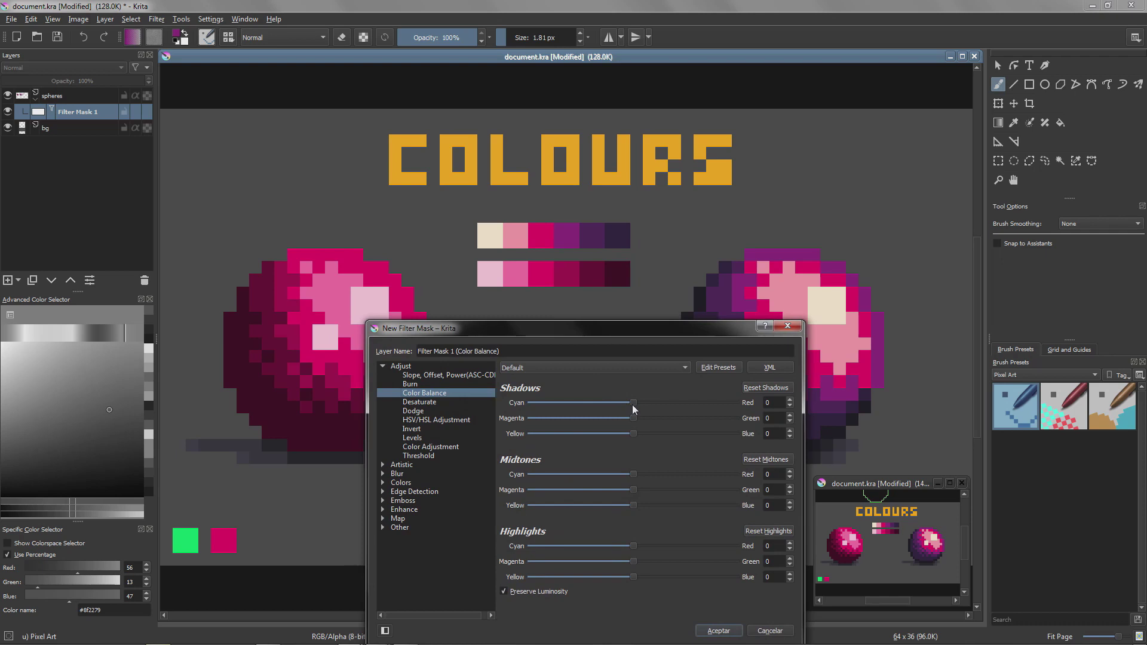
{"action": "left_click_drag", "start_coordinate": [631, 403], "coordinate": [561, 398]}
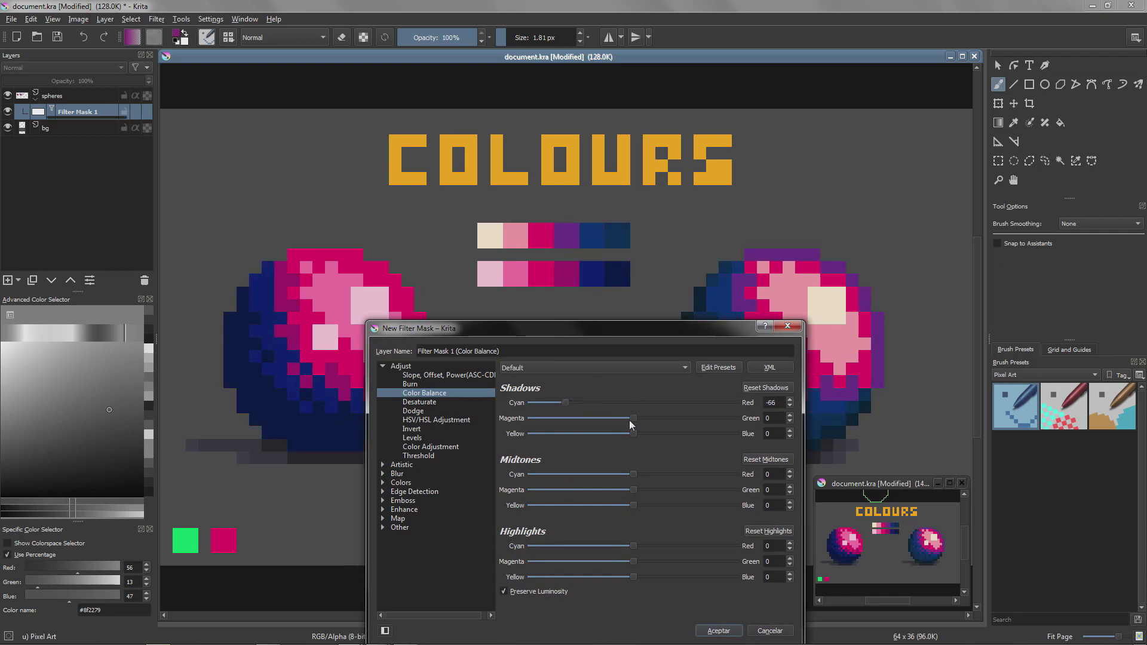
{"action": "left_click_drag", "start_coordinate": [632, 418], "coordinate": [670, 436]}
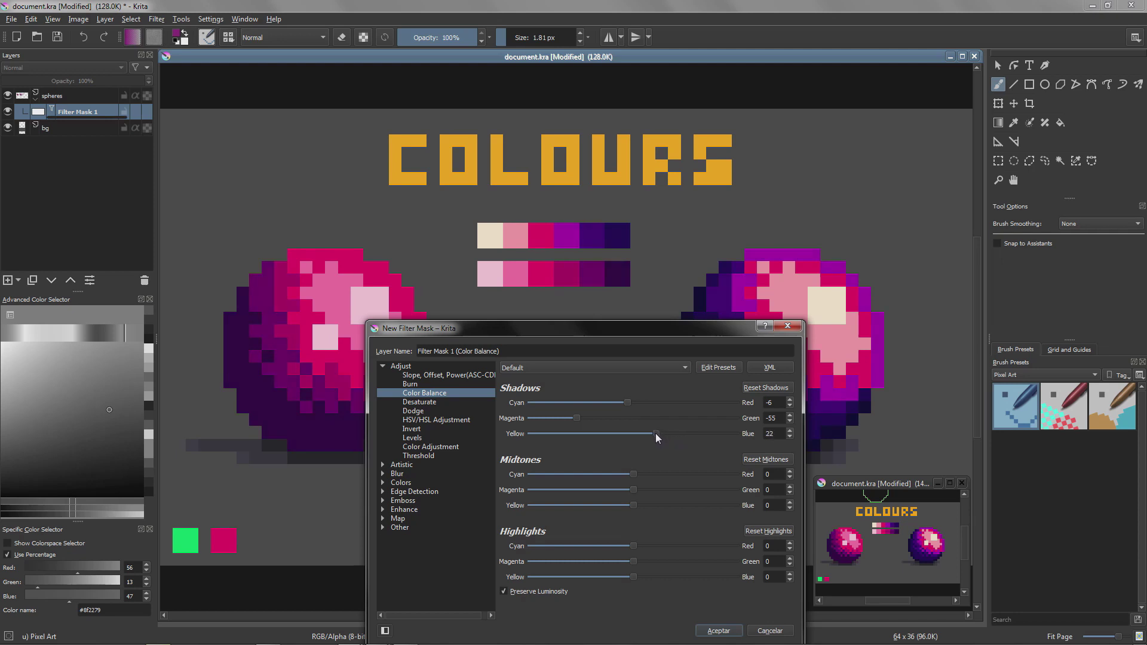
{"action": "left_click_drag", "start_coordinate": [634, 476], "coordinate": [670, 476]}
{"action": "left_click_drag", "start_coordinate": [636, 489], "coordinate": [601, 579]}
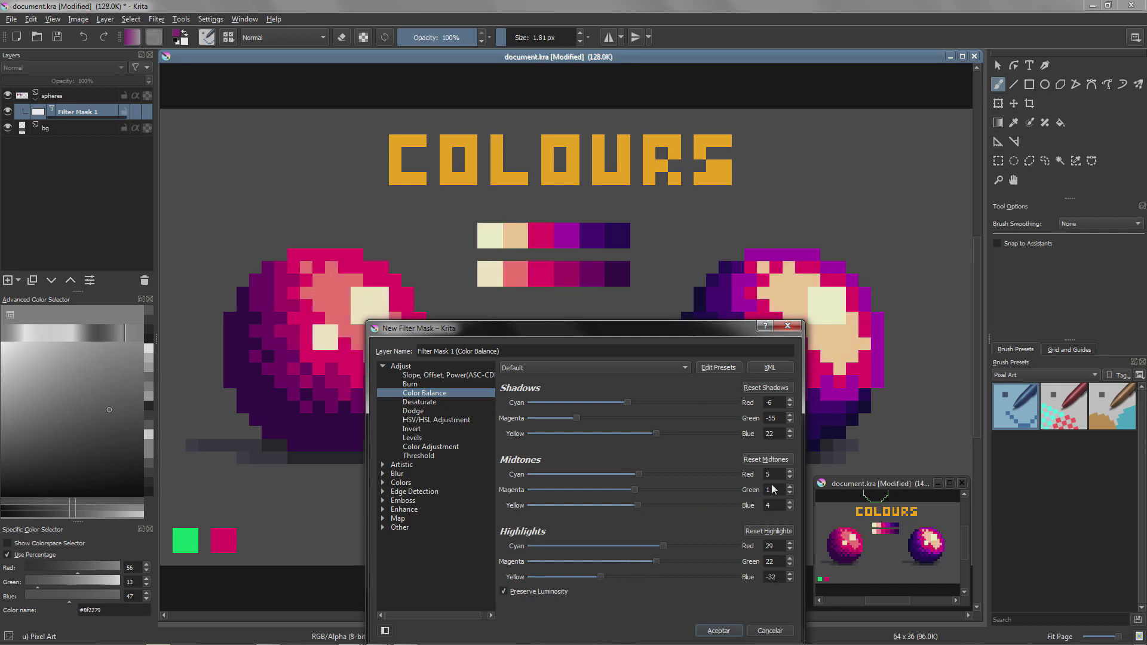
Try the Desaturate filter on the spheres with the Lightness, Luminosity BT.709 and Luminosity BT.601 methods
{"action": "left_click", "coordinate": [428, 404]}
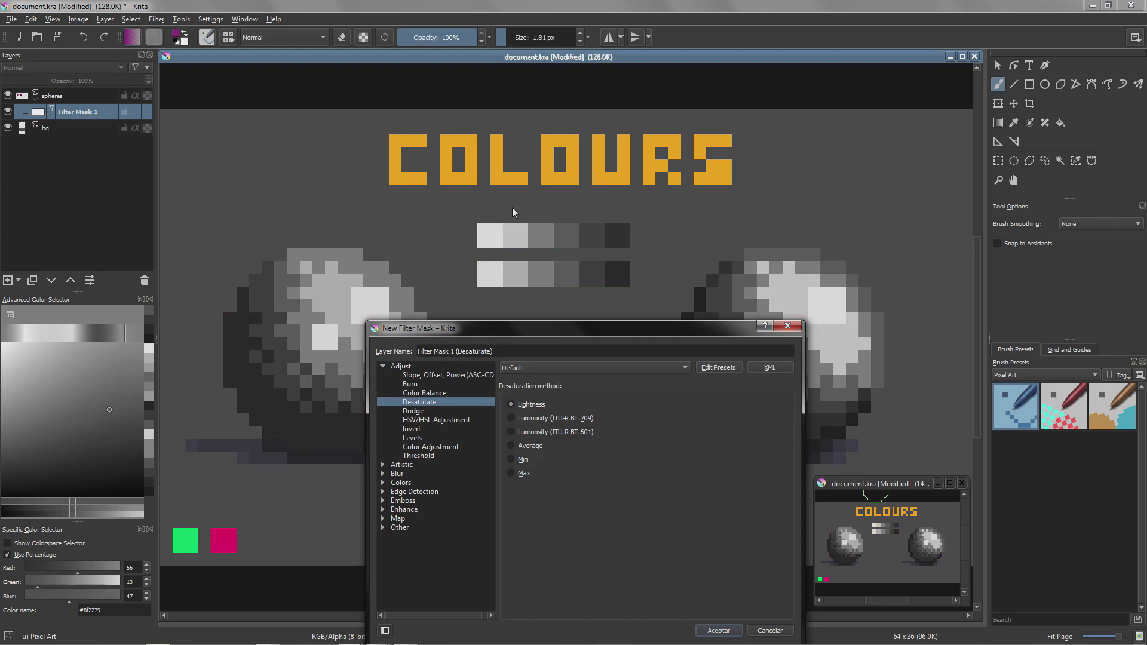
{"action": "left_click", "coordinate": [575, 415]}
{"action": "left_click", "coordinate": [572, 431]}
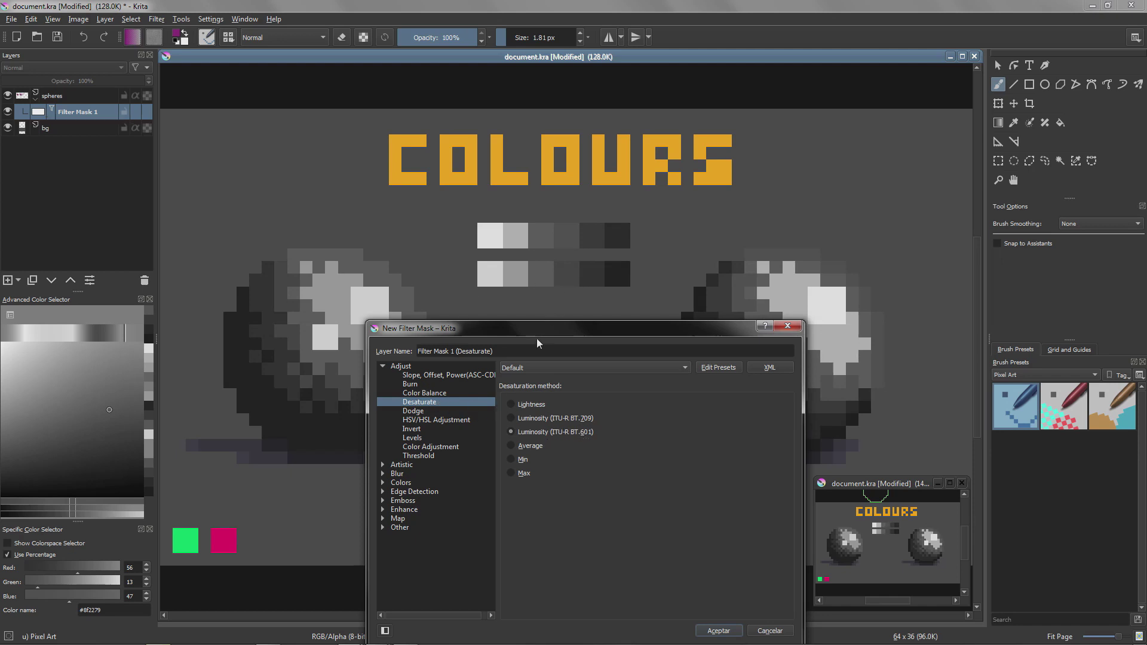
Preview the HSV/HSL Adjustment, Invert, Levels and Threshold filters on the spheres layer
{"action": "left_click_drag", "start_coordinate": [537, 342], "coordinate": [507, 303]}
{"action": "left_click", "coordinate": [410, 387]}
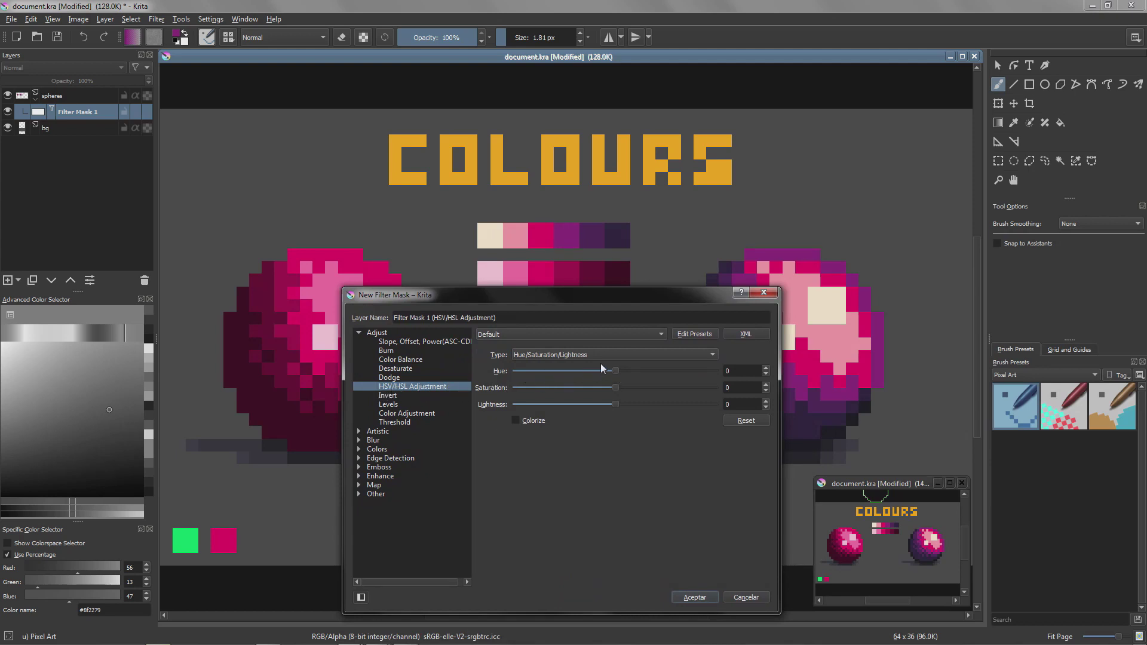
{"action": "left_click_drag", "start_coordinate": [615, 372], "coordinate": [616, 400]}
{"action": "left_click", "coordinate": [394, 396]}
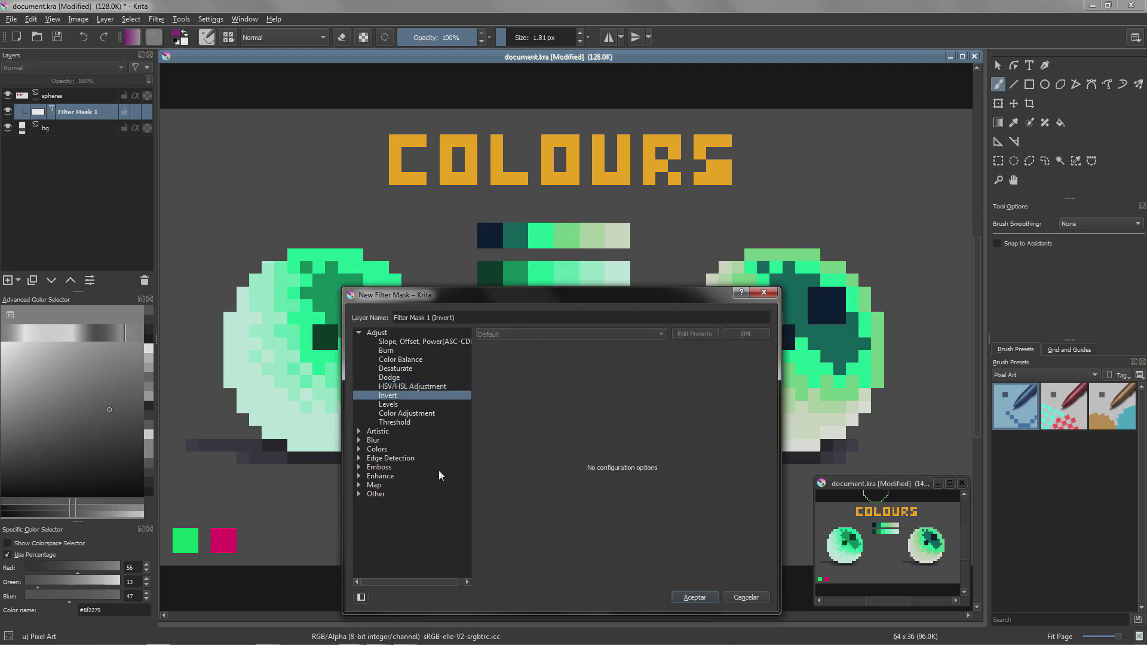
{"action": "left_click", "coordinate": [414, 406]}
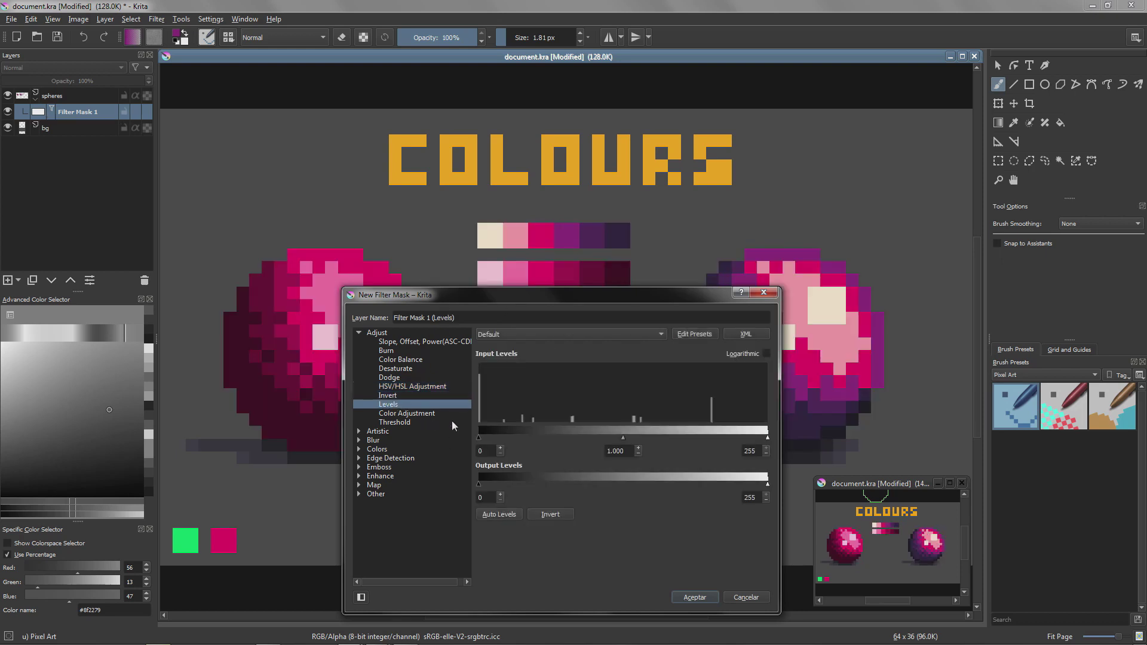
{"action": "left_click", "coordinate": [417, 423]}
Try a Color Adjustment S-curve on the RGBA channel, with points at input 72, output 50 and input 178, output 195
{"action": "left_click", "coordinate": [407, 415]}
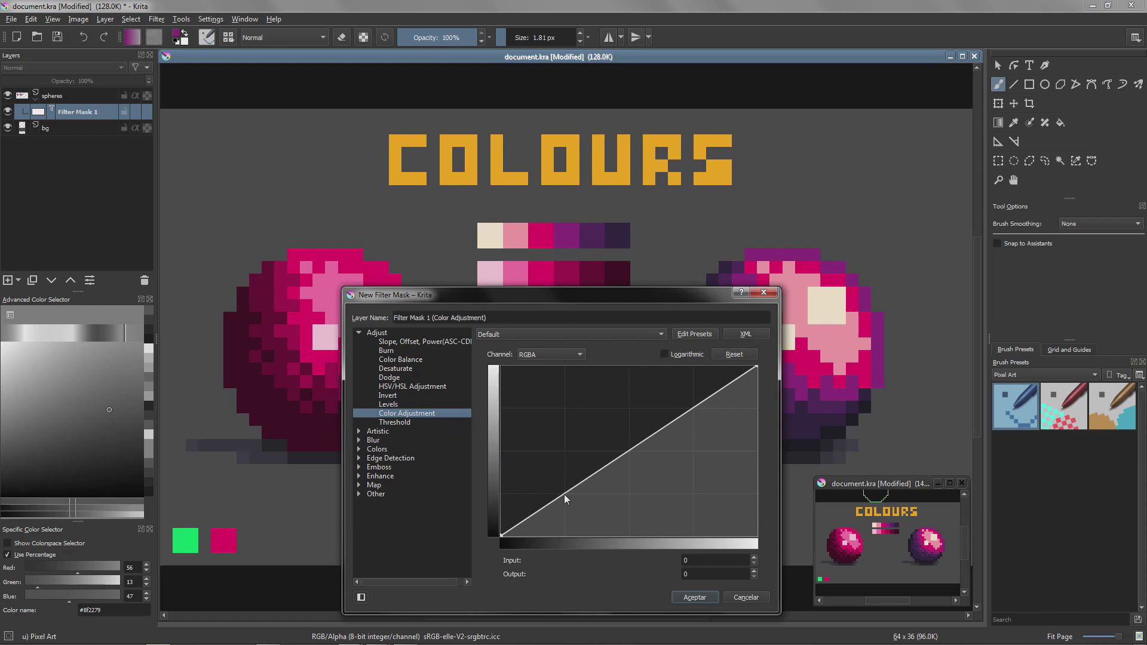
{"action": "left_click_drag", "start_coordinate": [564, 493], "coordinate": [572, 502]}
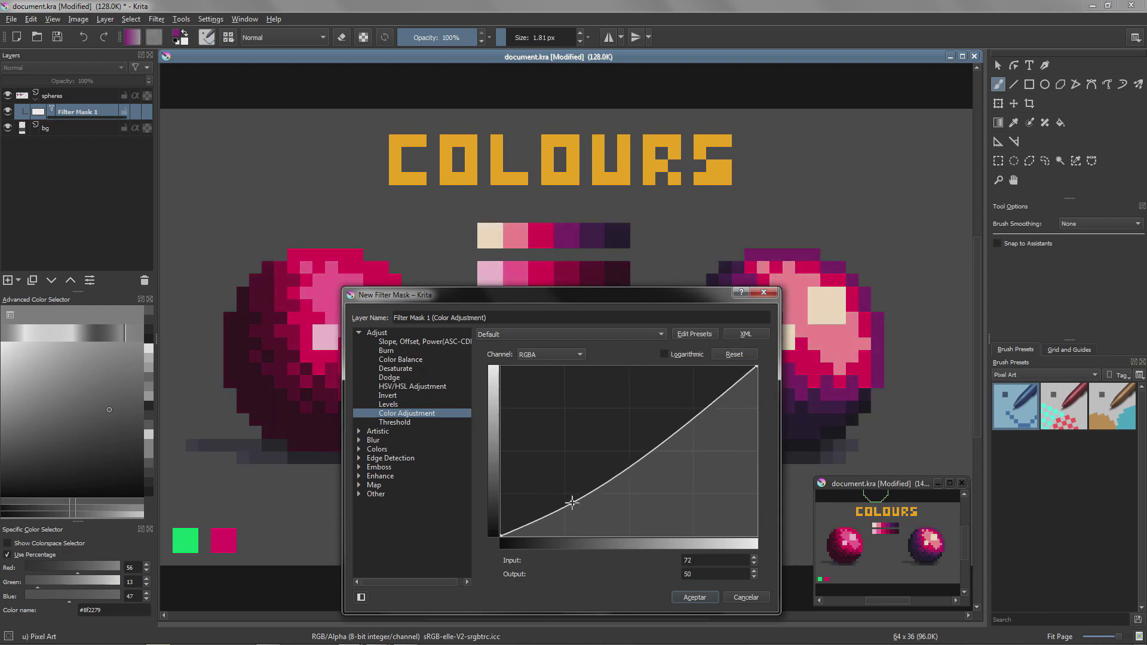
{"action": "left_click_drag", "start_coordinate": [693, 419], "coordinate": [679, 405]}
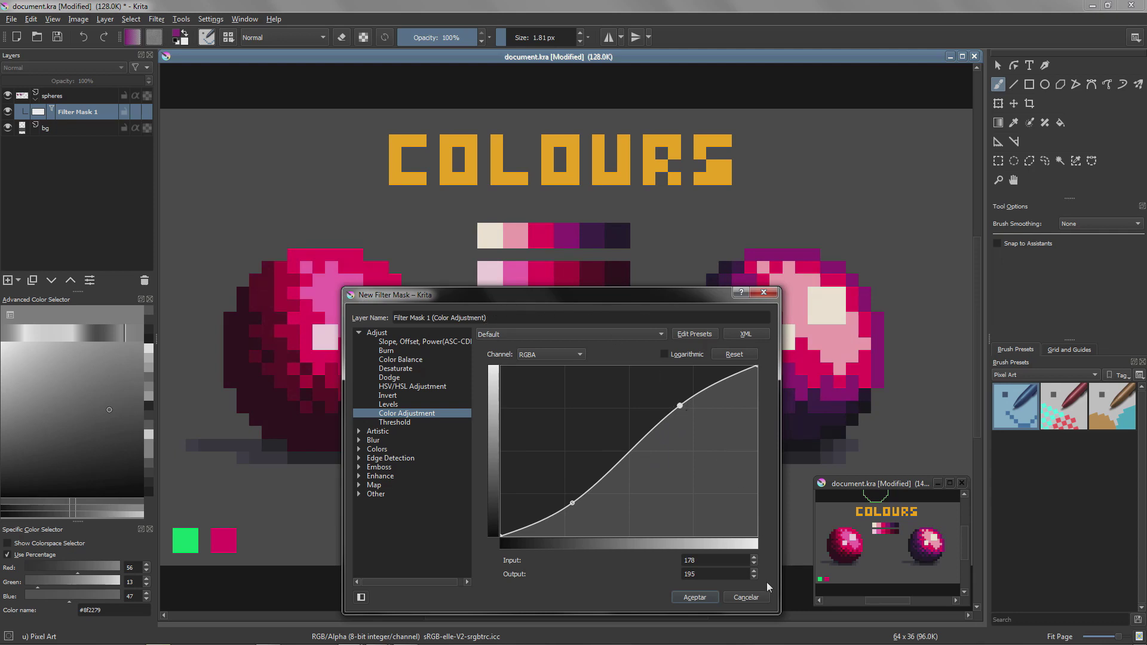
Apply Color Balance to the filter mask with shadows at red -15, green 9 and blue -5
{"action": "left_click", "coordinate": [408, 359]}
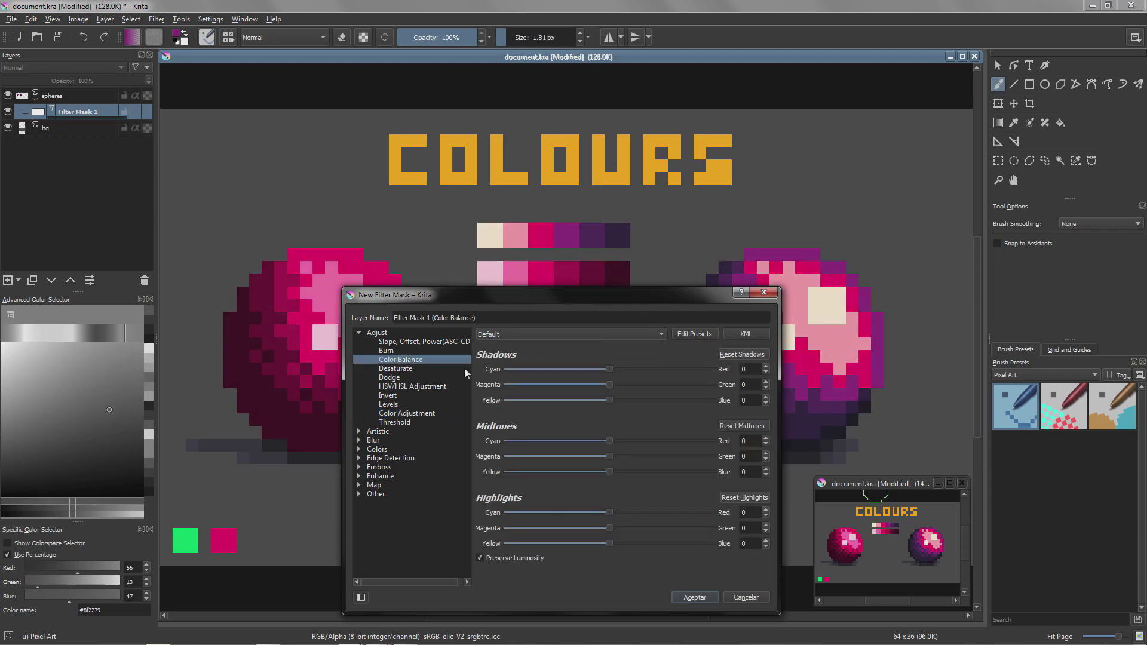
{"action": "mouse_move", "coordinate": [609, 369]}
{"action": "left_mouse_down"}
{"action": "mouse_move", "coordinate": [593, 367]}
{"action": "mouse_move", "coordinate": [617, 390]}
{"action": "left_mouse_up"}
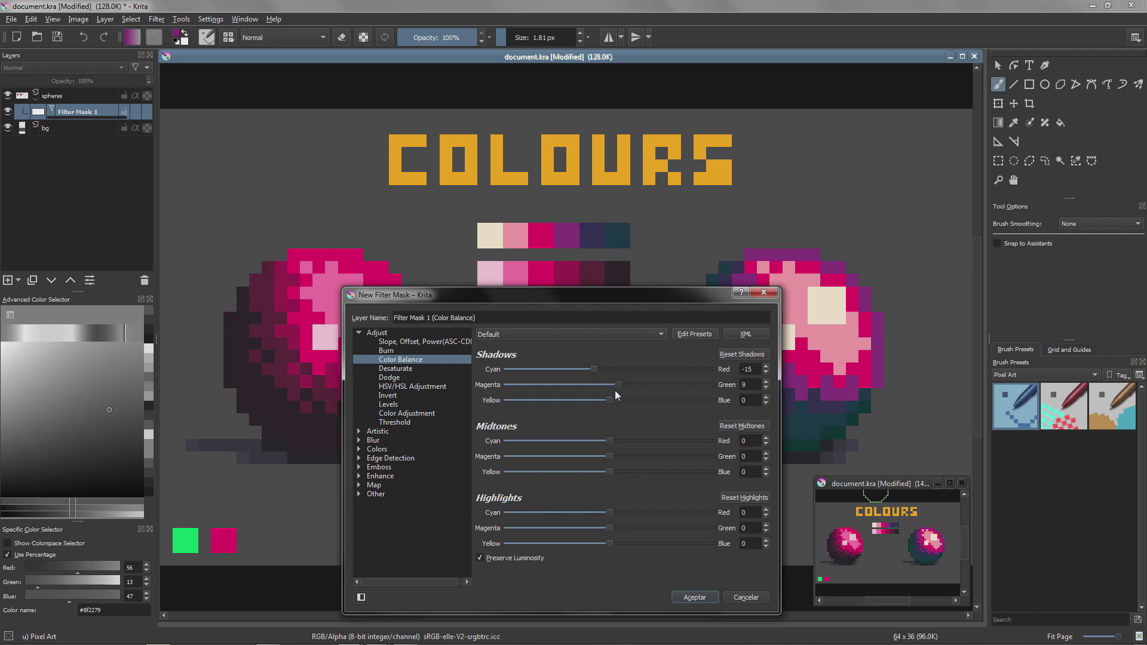
{"action": "left_click", "coordinate": [693, 597]}
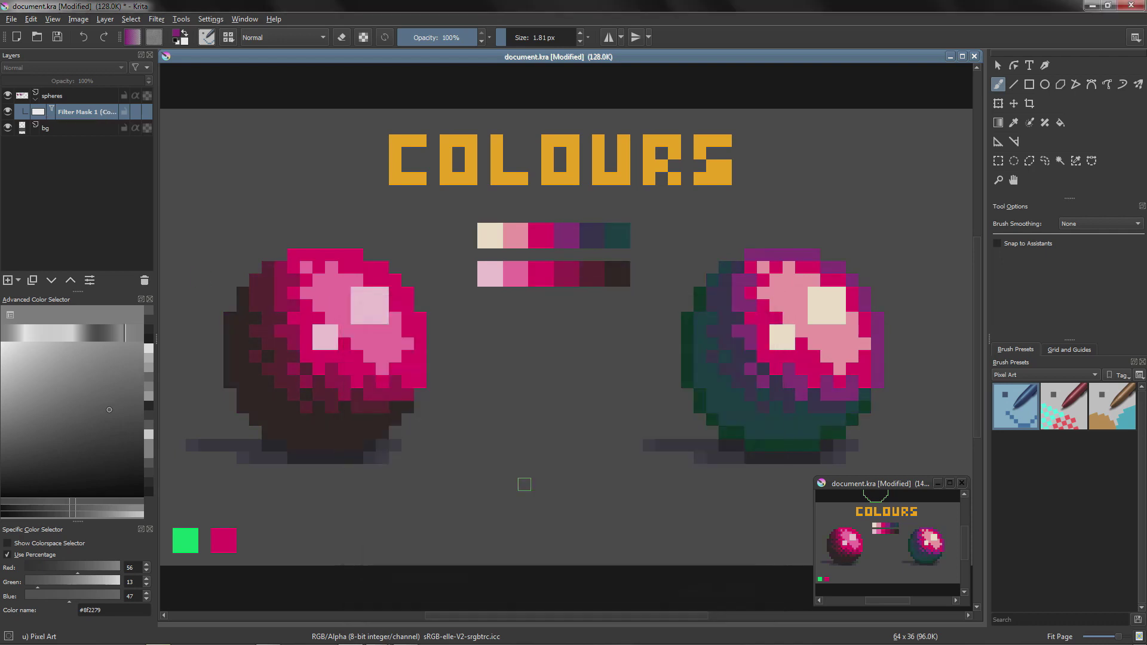
Toggle the filter mask's visibility to compare the spheres with and without the colour adjustment
{"action": "left_click", "coordinate": [68, 127]}
{"action": "left_click", "coordinate": [65, 116]}
{"action": "left_click", "coordinate": [8, 114]}
{"action": "left_click", "coordinate": [8, 114]}
{"action": "left_click", "coordinate": [9, 114]}
{"action": "left_click", "coordinate": [9, 114]}
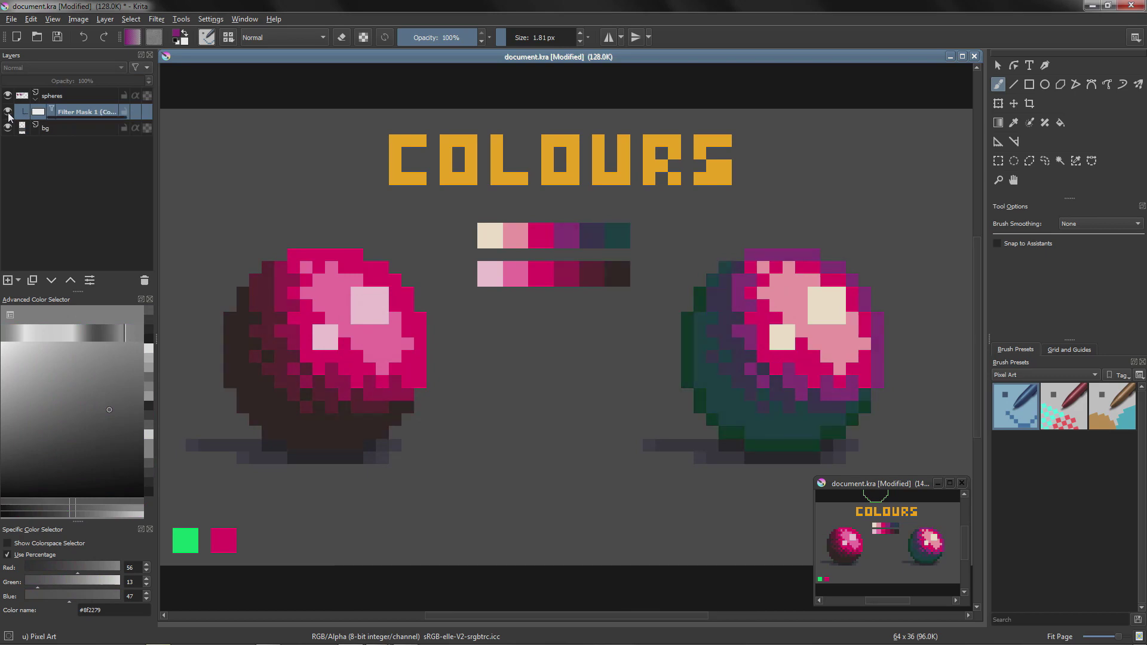
Reopen the filter mask's properties, try a shadows red value of 9 and cancel the edit
{"action": "right_click", "coordinate": [67, 115]}
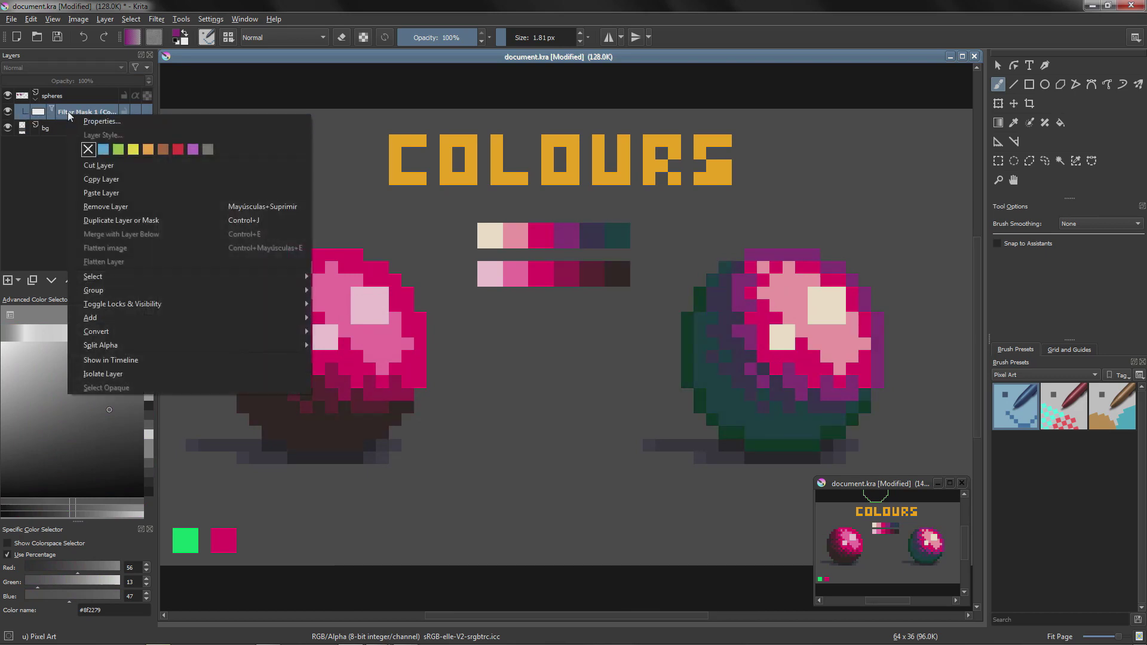
{"action": "left_click", "coordinate": [118, 126]}
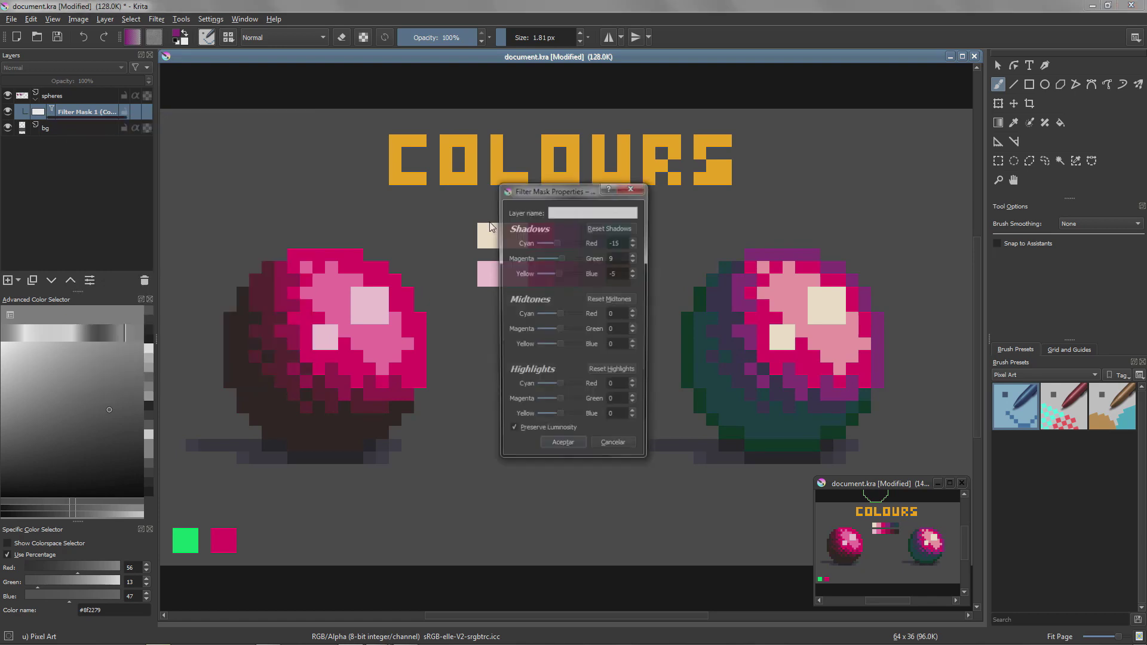
{"action": "left_click_drag", "start_coordinate": [557, 242], "coordinate": [562, 243]}
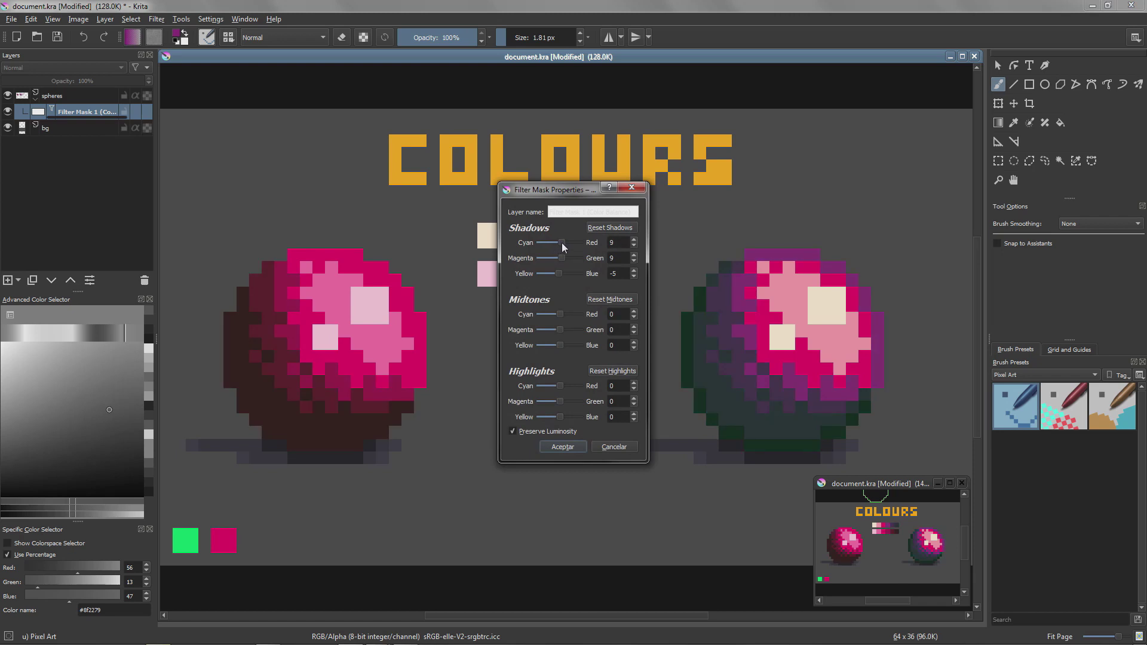
{"action": "left_click", "coordinate": [624, 446]}
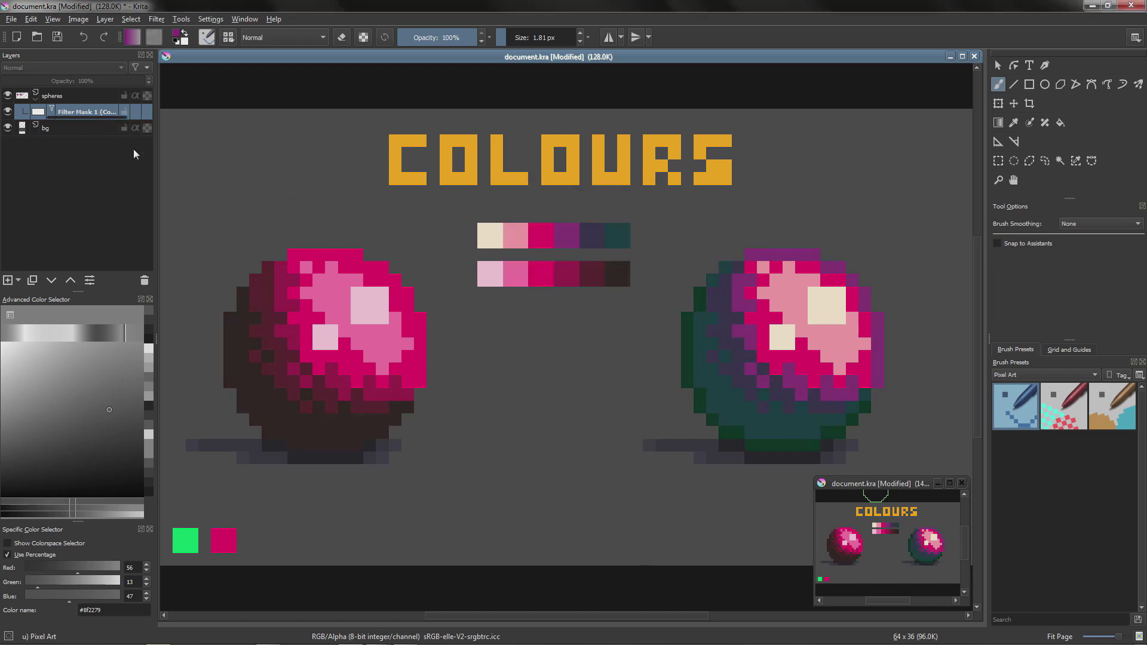
Switch to the Lospec palette list in the browser, find the Oil 6 palette and open its 1x PNG image
{"action": "scroll", "coordinate": [394, 269], "scroll_direction": "down", "scroll_amount": 1}
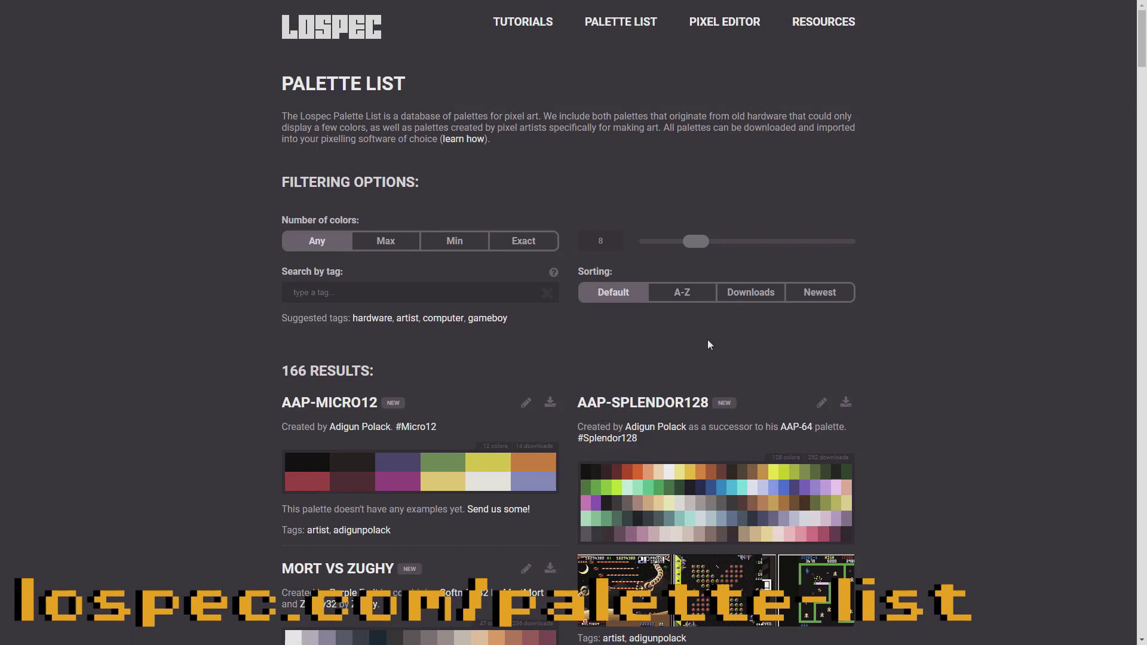
{"action": "left_click_drag", "start_coordinate": [1144, 48], "coordinate": [1142, 256]}
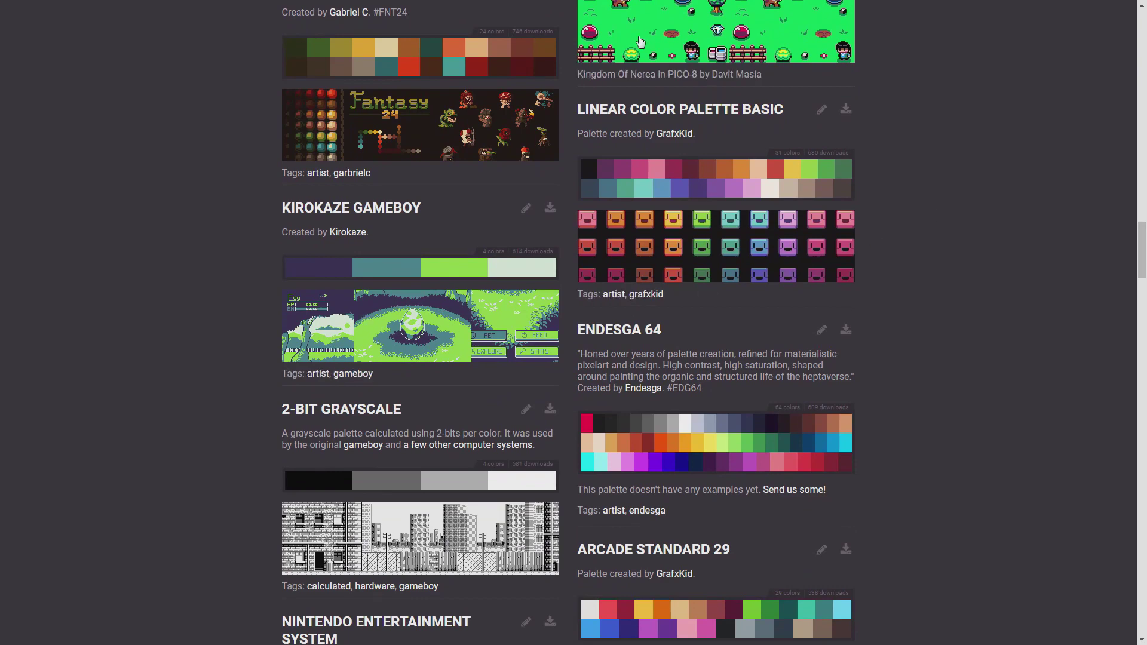
{"action": "left_click_drag", "start_coordinate": [1143, 223], "coordinate": [1142, 295]}
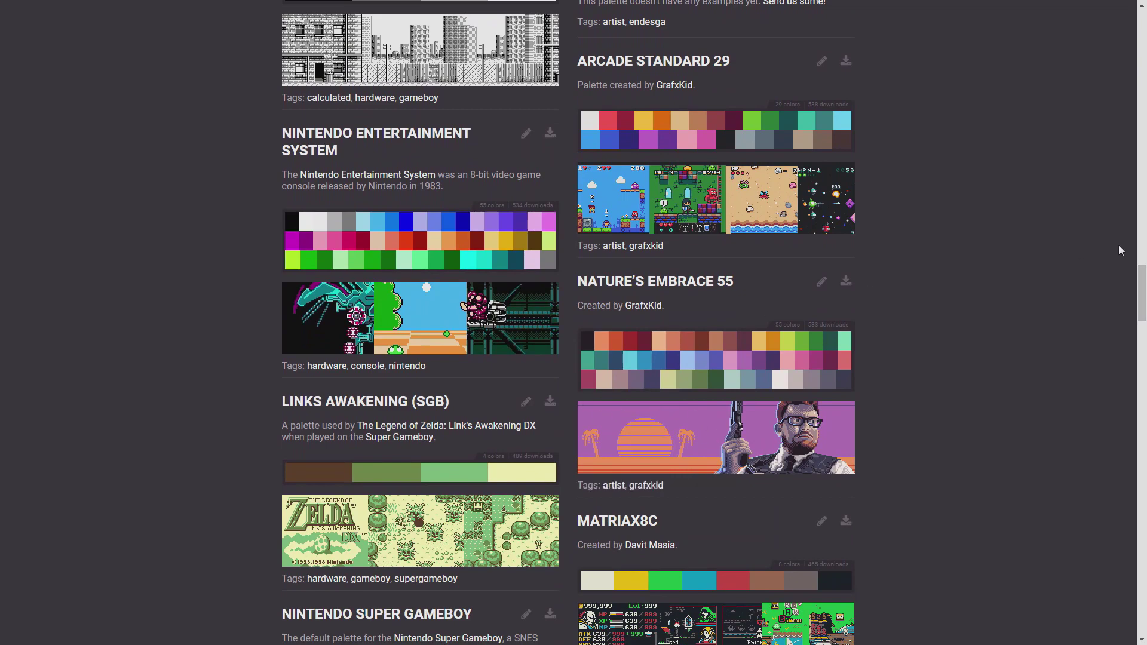
{"action": "left_click_drag", "start_coordinate": [1143, 278], "coordinate": [1119, 477]}
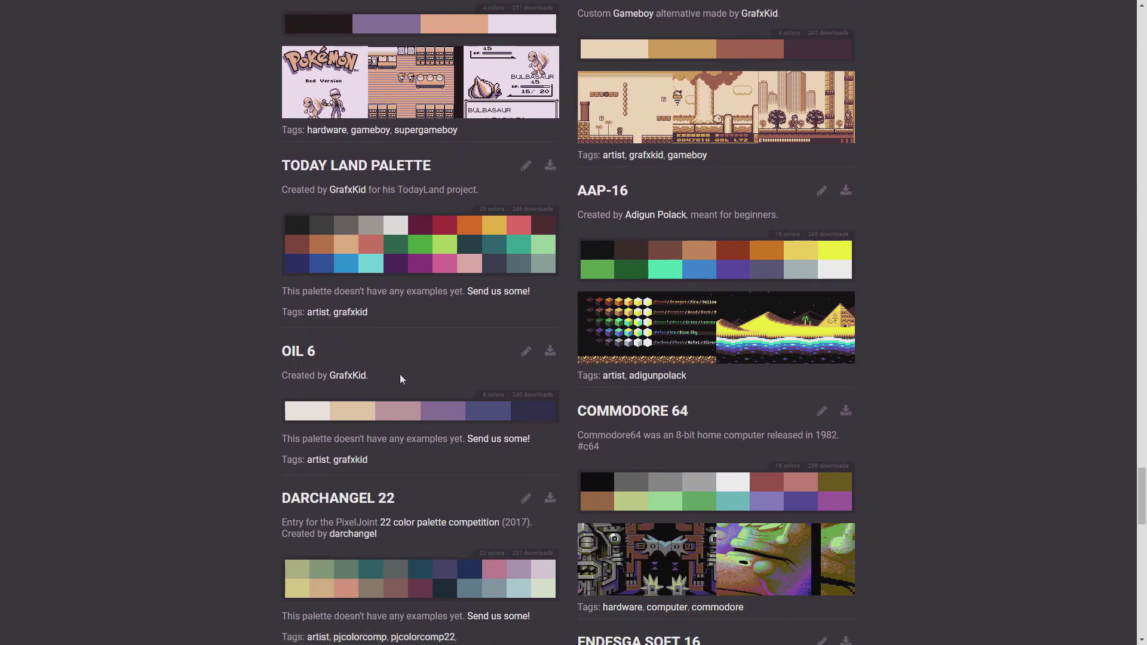
{"action": "left_click", "coordinate": [549, 354]}
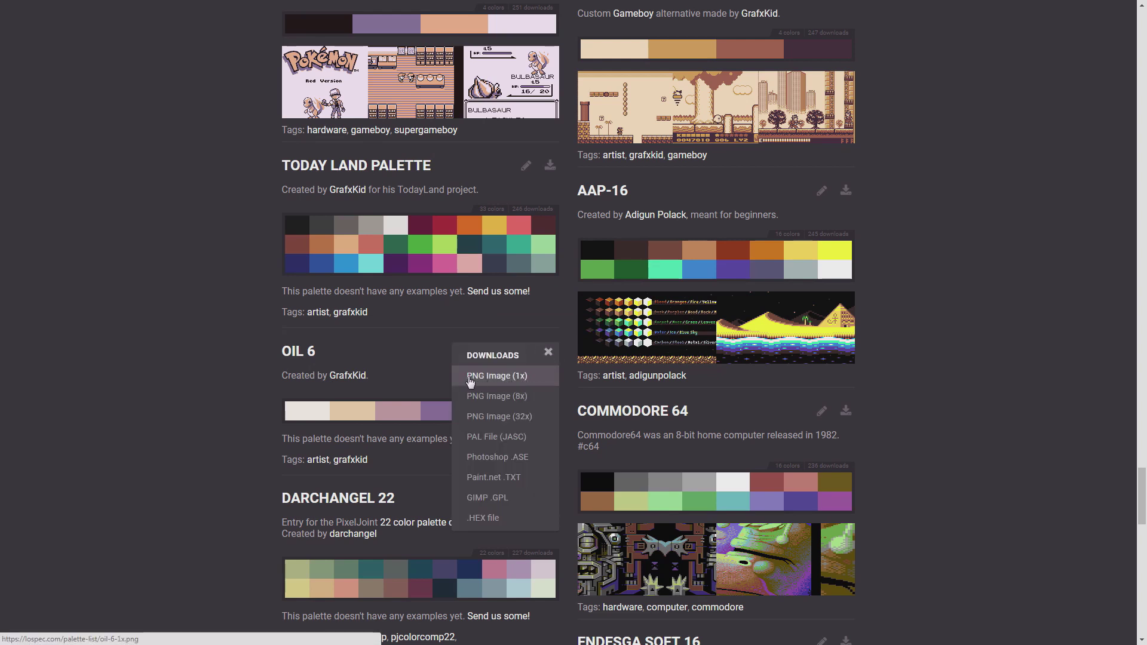
{"action": "left_click", "coordinate": [523, 378]}
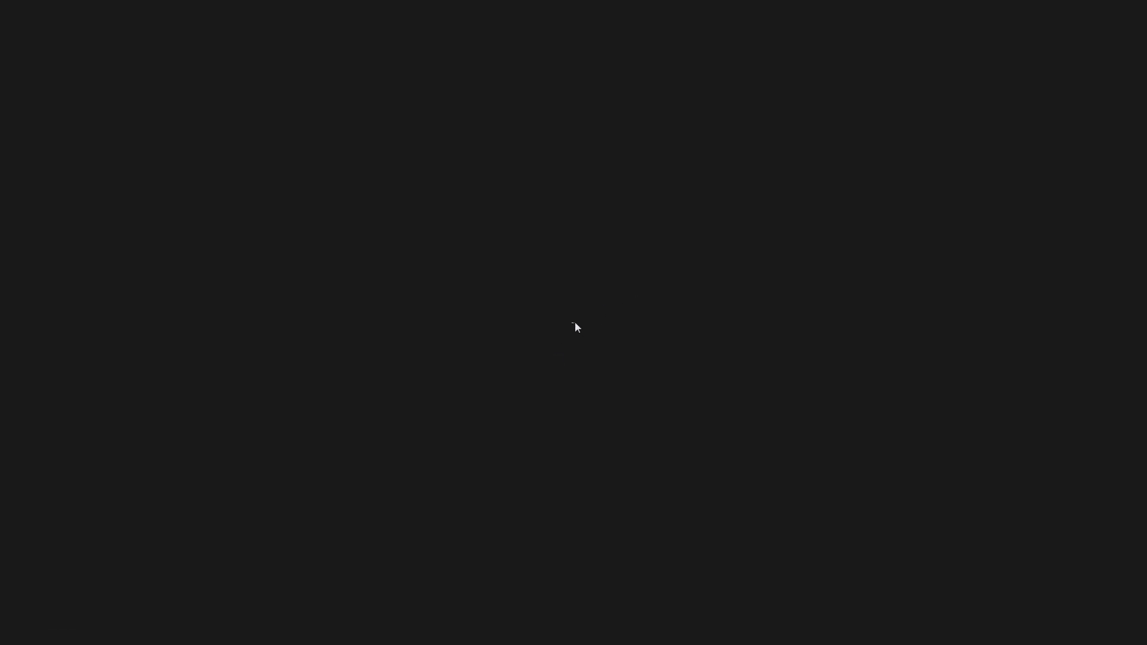
Save the palette image as oil-6-1x.png in the desktop's color palette folder
{"action": "right_click", "coordinate": [573, 323]}
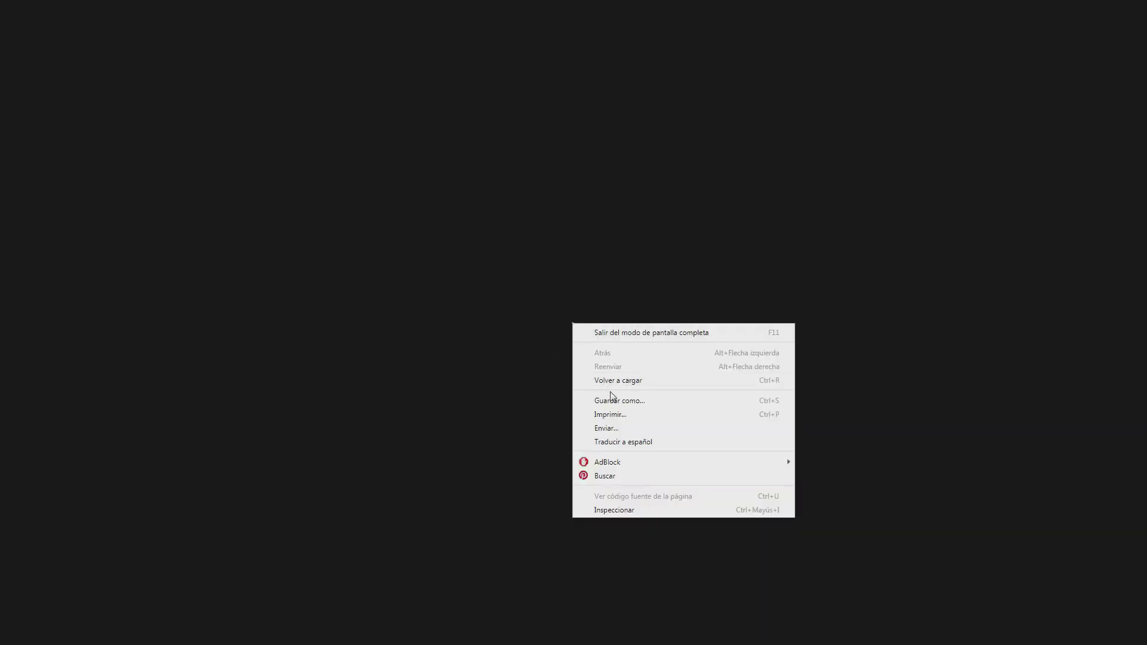
{"action": "left_click", "coordinate": [626, 400]}
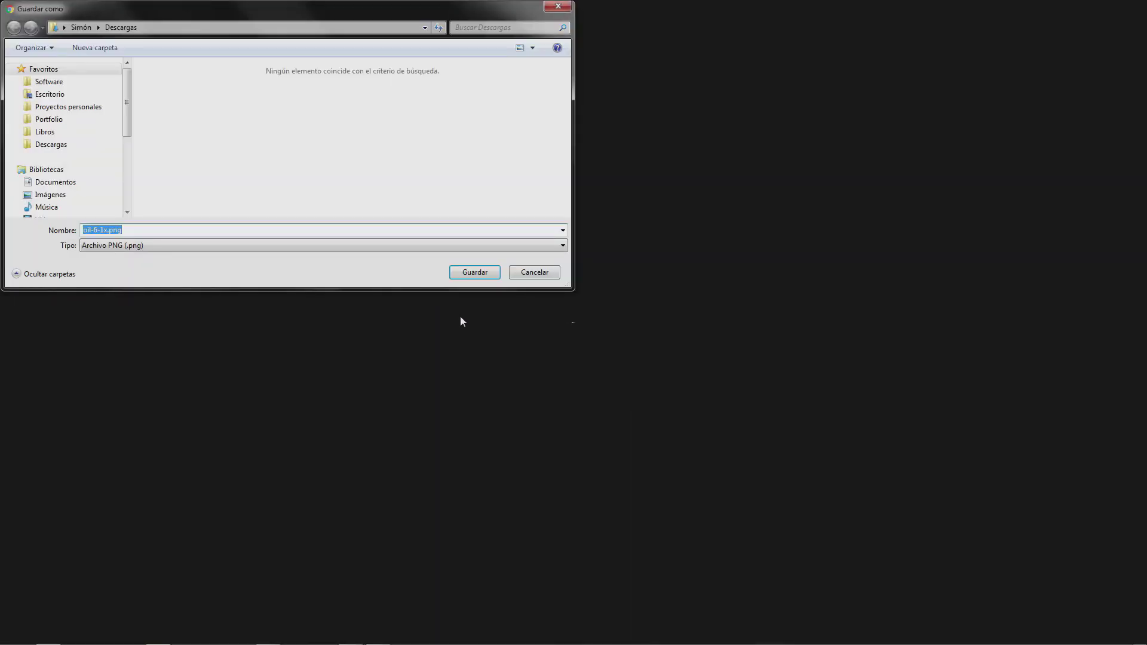
{"action": "left_click", "coordinate": [80, 96]}
{"action": "double_click", "coordinate": [170, 98]}
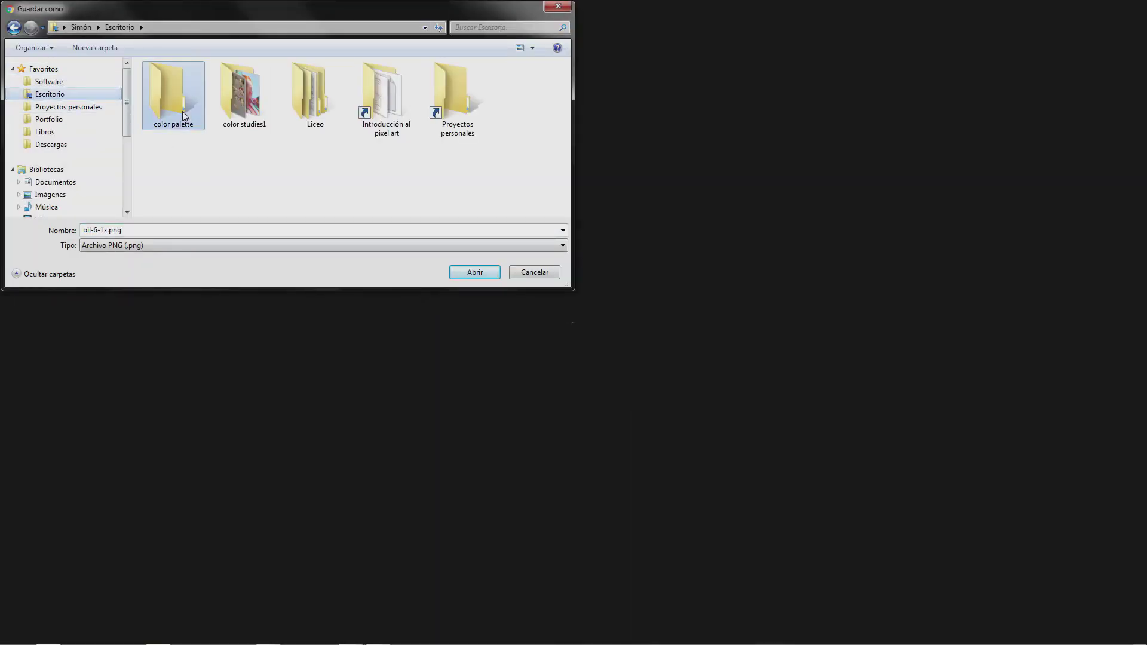
{"action": "left_click", "coordinate": [488, 277]}
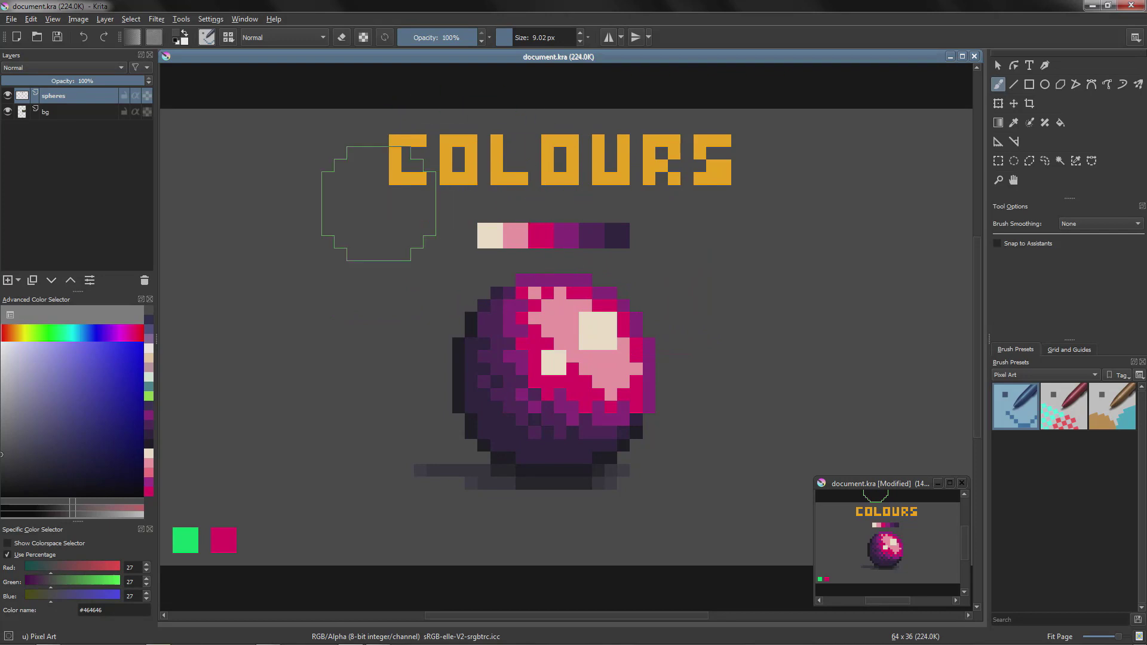
In Krita, import oil-6-1x.png from the color palette folder as a layer and move it to the right of the existing colour ramp
{"action": "left_click", "coordinate": [105, 18]}
{"action": "mouse_move", "coordinate": [131, 91]}
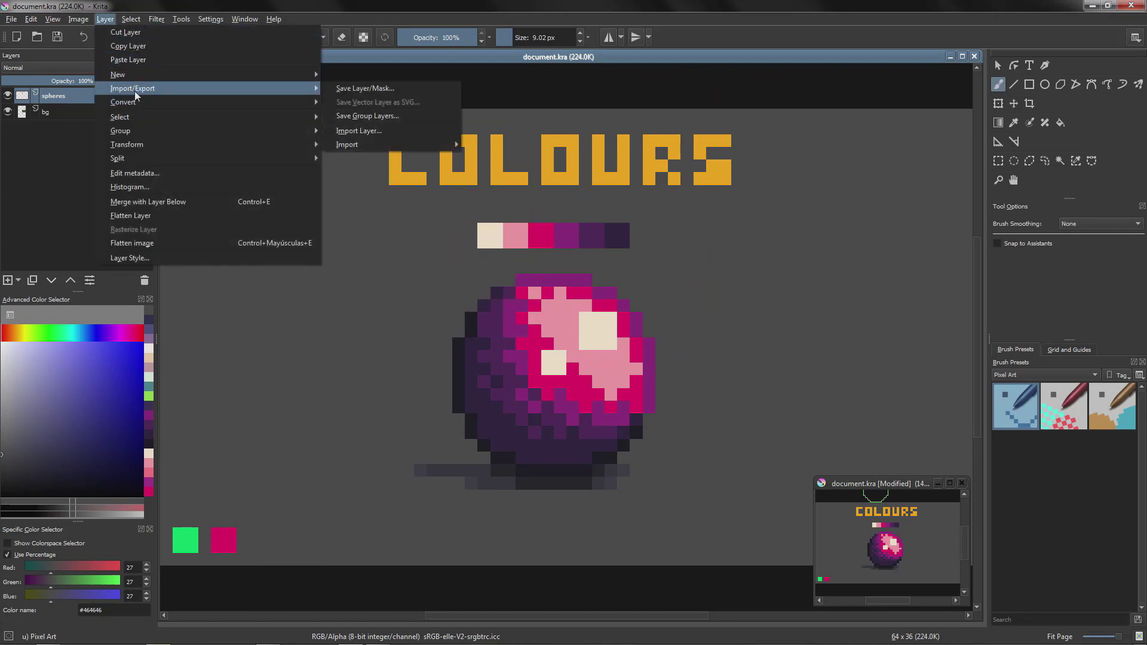
{"action": "left_click", "coordinate": [366, 131]}
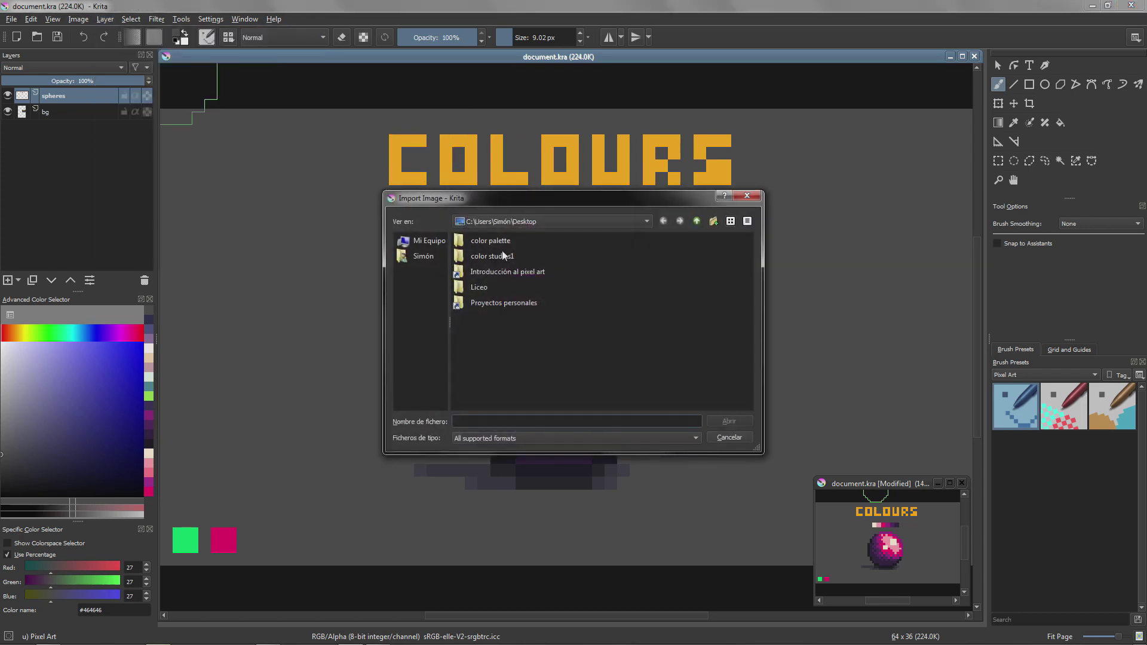
{"action": "double_click", "coordinate": [499, 241]}
{"action": "double_click", "coordinate": [494, 239]}
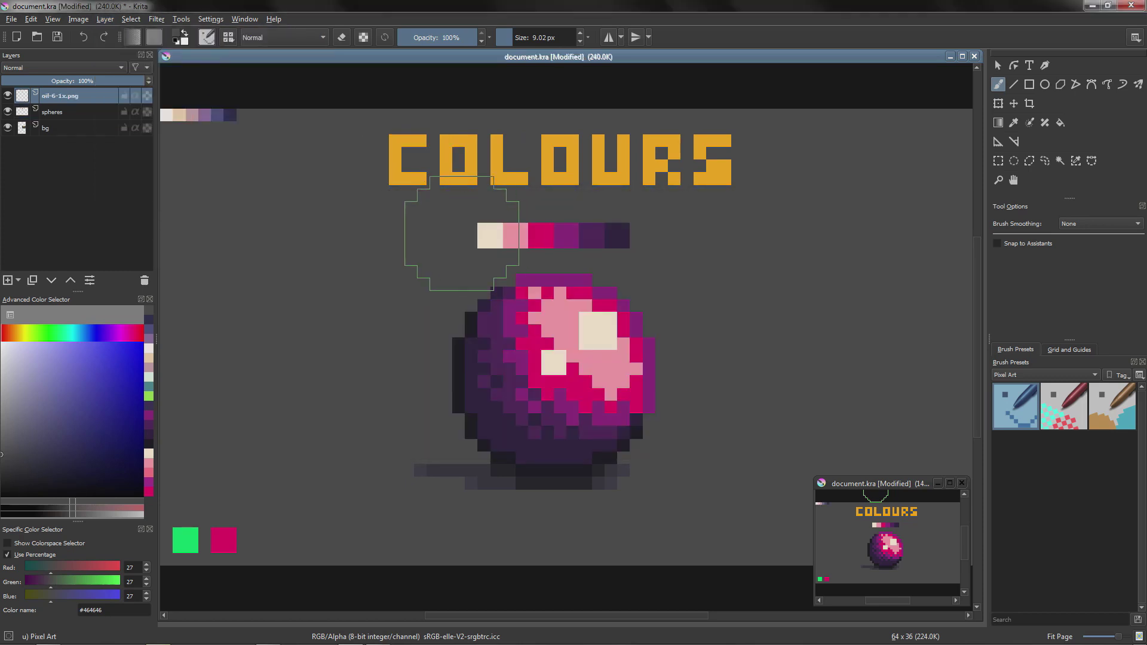
{"action": "key", "text": "t"}
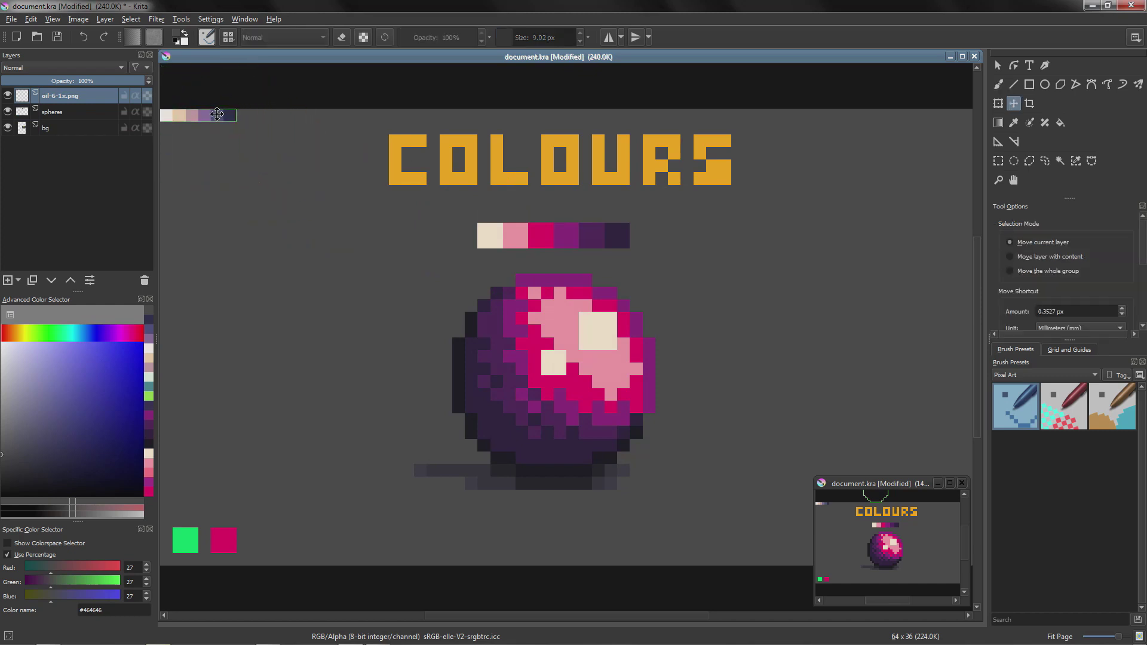
{"action": "mouse_move", "coordinate": [215, 103]}
{"action": "left_mouse_down"}
{"action": "mouse_move", "coordinate": [560, 233]}
{"action": "mouse_move", "coordinate": [724, 231]}
{"action": "mouse_move", "coordinate": [698, 218]}
{"action": "left_mouse_up"}
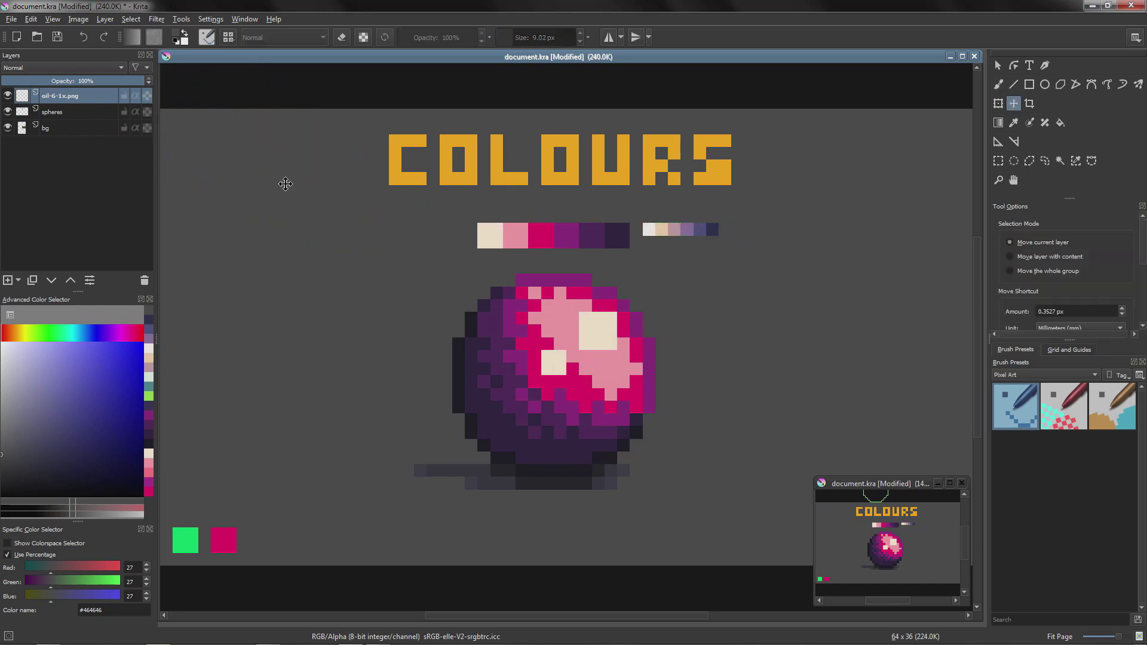
Merge the palette layer with the spheres layer, and recolour the sphere's crimson and pink areas with the palette's mauve and tan
{"action": "left_click", "coordinate": [64, 117], "text": "shift"}
{"action": "key", "text": "ctrl+e"}
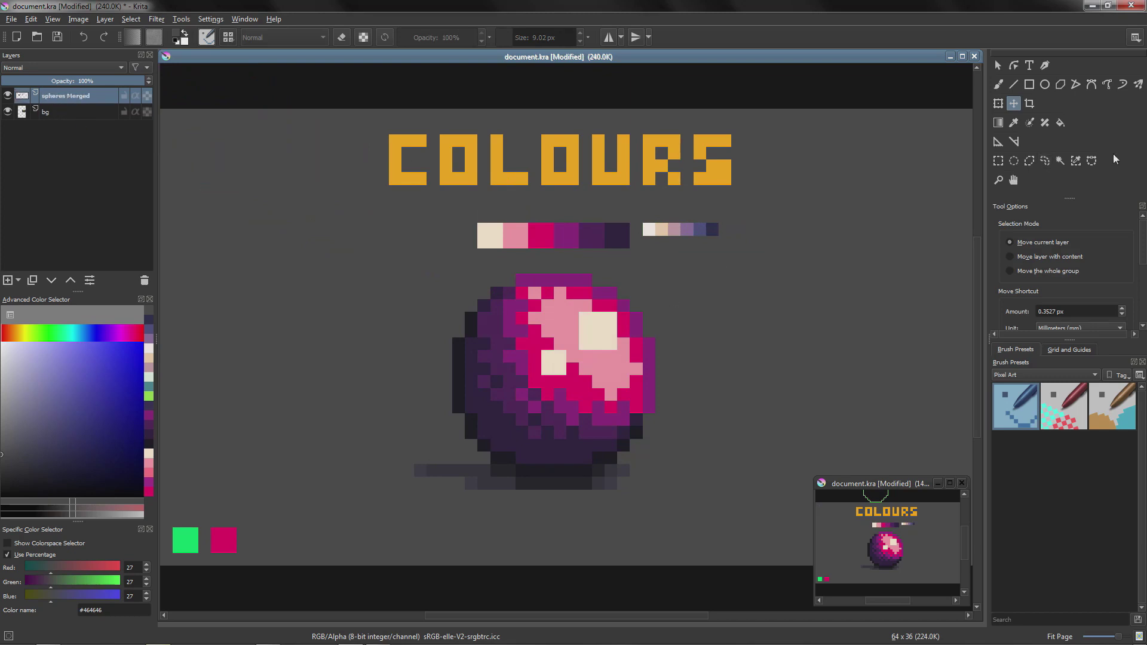
{"action": "left_click", "coordinate": [1075, 161]}
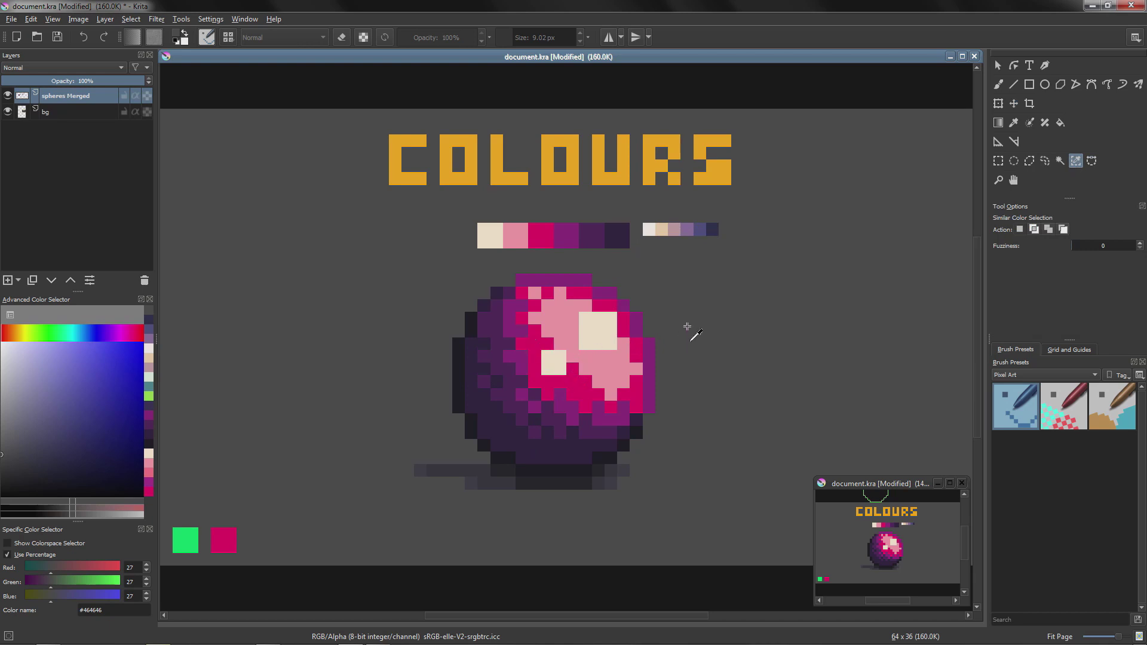
{"action": "left_click", "coordinate": [559, 322]}
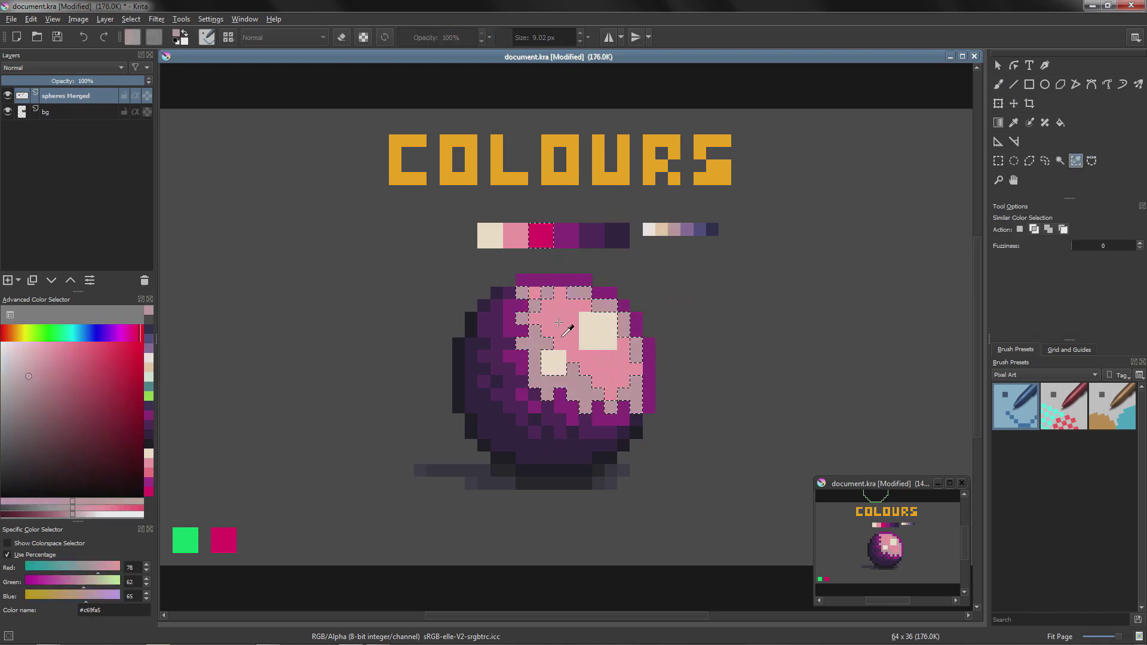
{"action": "key", "text": "b"}
{"action": "key", "text": "shift+BackSpace"}
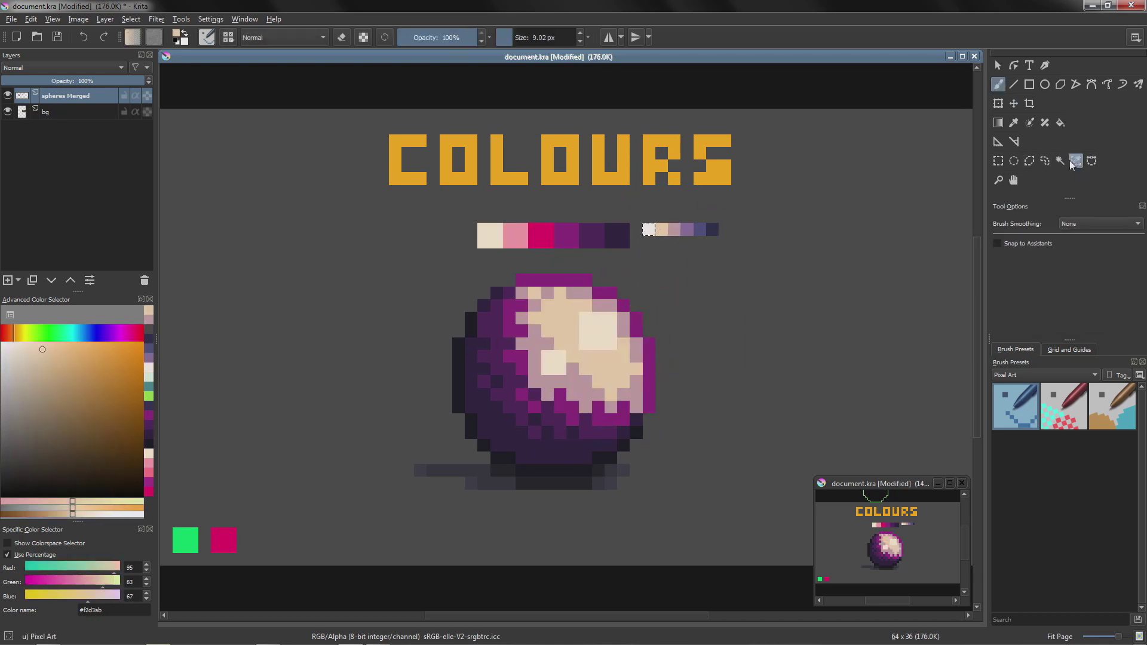
Recolour the sphere's cream highlights with the palette's off-white and its bright purple areas with the palette's medium purple
{"action": "left_click", "coordinate": [1075, 160]}
{"action": "left_click", "coordinate": [566, 235]}
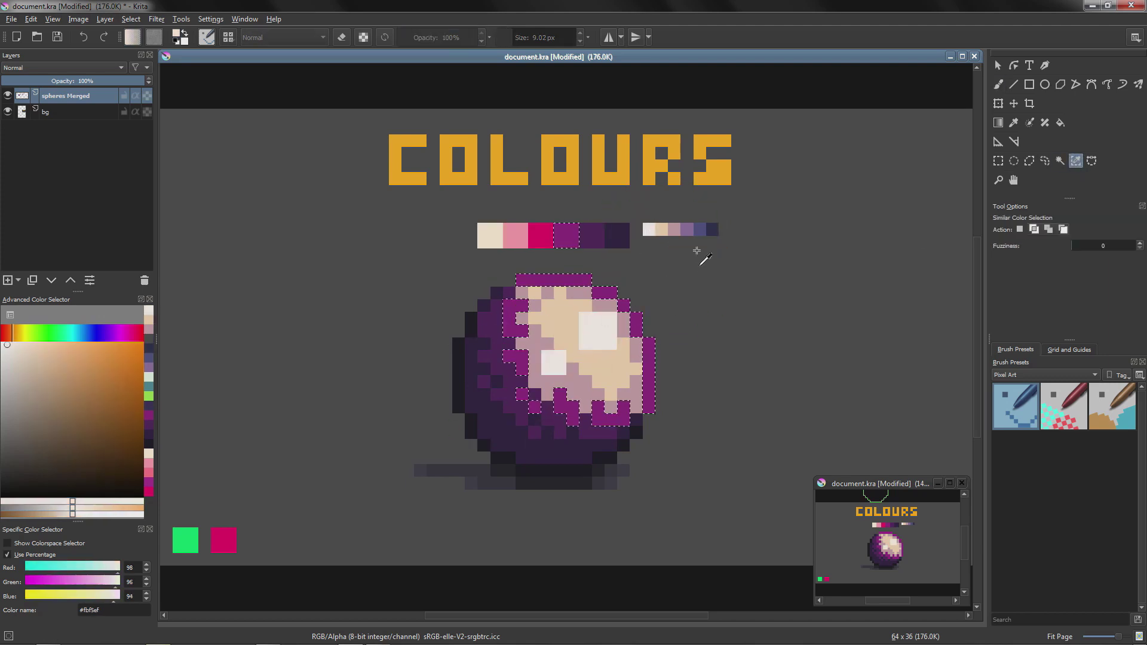
{"action": "key", "text": "b"}
{"action": "left_click", "coordinate": [687, 229], "text": "ctrl"}
{"action": "key", "text": "shift+BackSpace"}
Select all dark purple pixels matching the ramp's fifth swatch and fill them with the palette's slate blue
{"action": "left_click", "coordinate": [1075, 161]}
{"action": "left_click", "coordinate": [591, 235]}
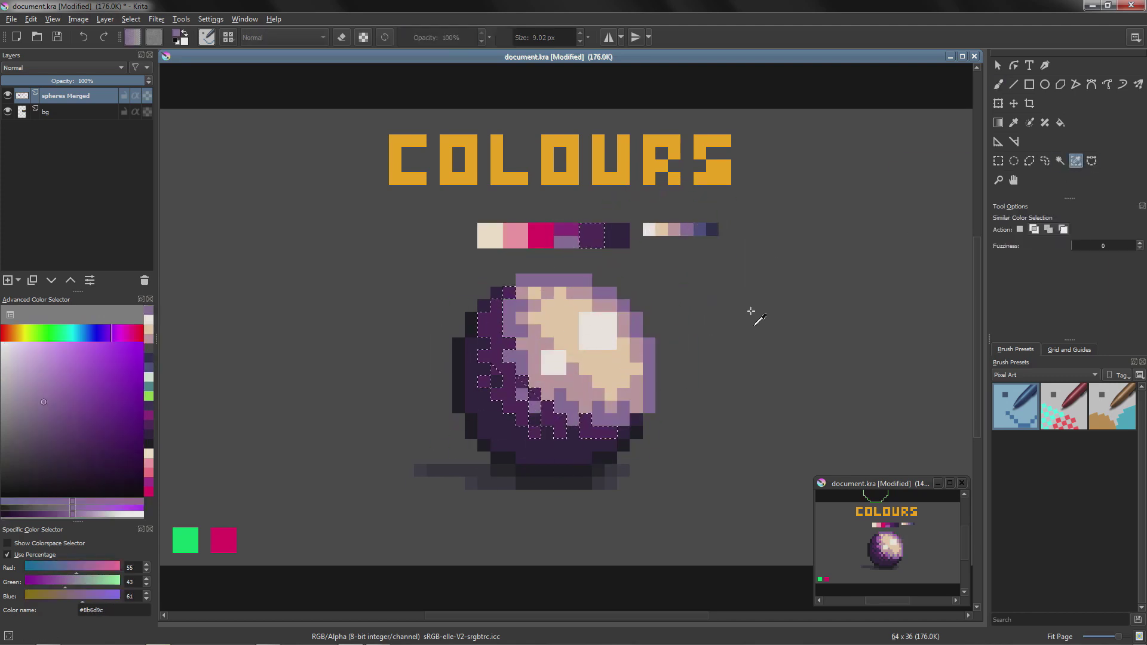
{"action": "key", "text": "b"}
{"action": "left_click", "coordinate": [699, 230], "text": "ctrl"}
{"action": "key", "text": "shift+BackSpace"}
{"action": "left_click", "coordinate": [1075, 161]}
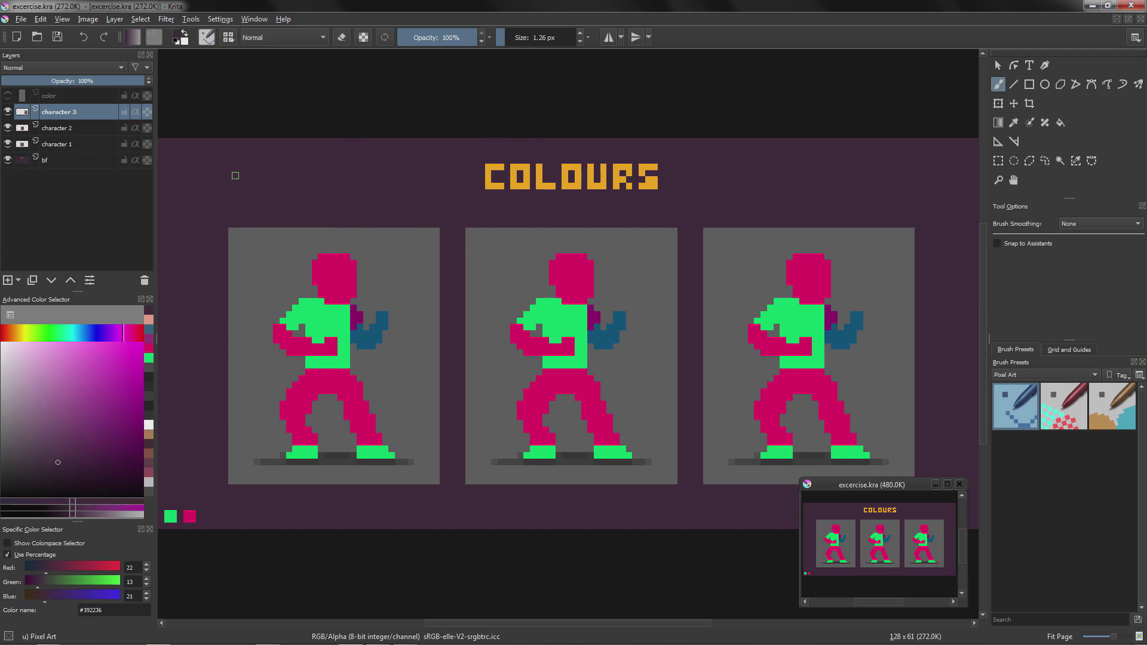
Show the color layer over the first character in excercise.kra
{"action": "left_click", "coordinate": [8, 95]}
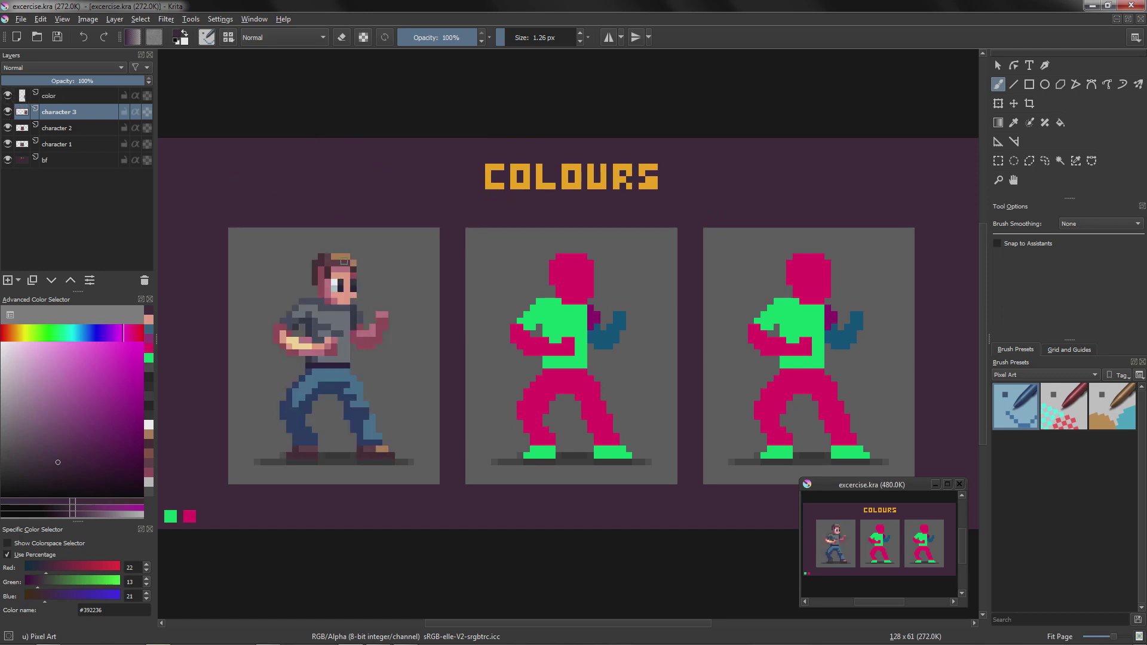